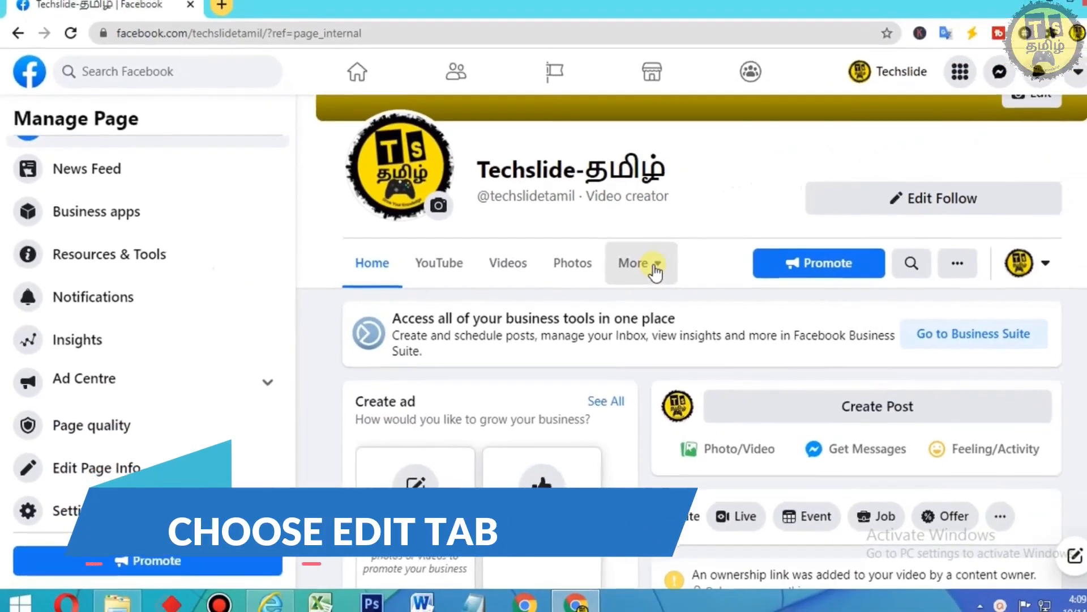
Step: Open the Page's tab settings and rearrange the Videos tab in the tab order
left_click(629, 267)
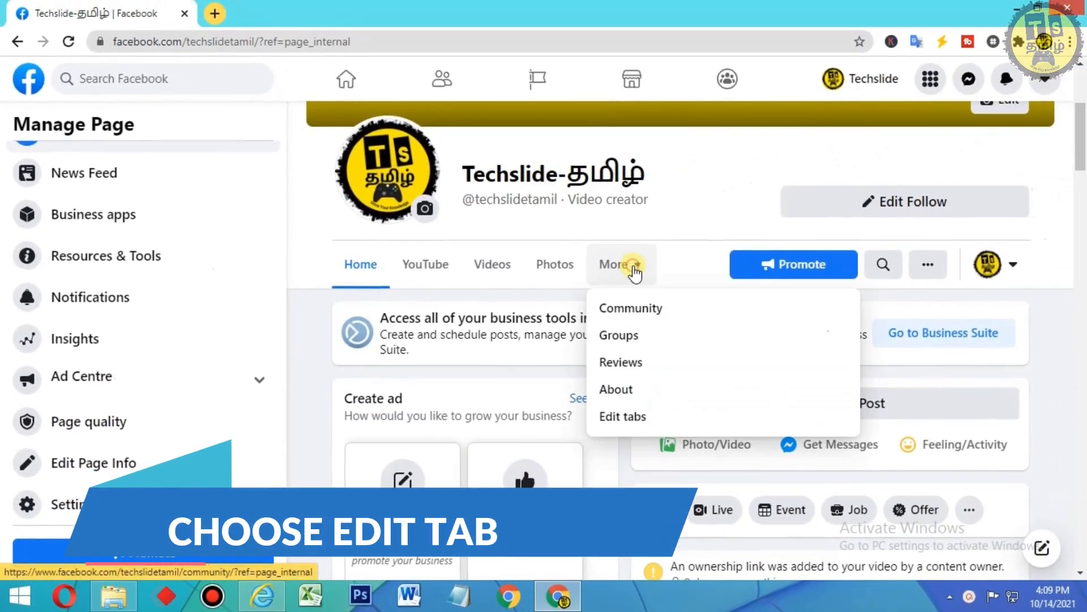
left_click(619, 419)
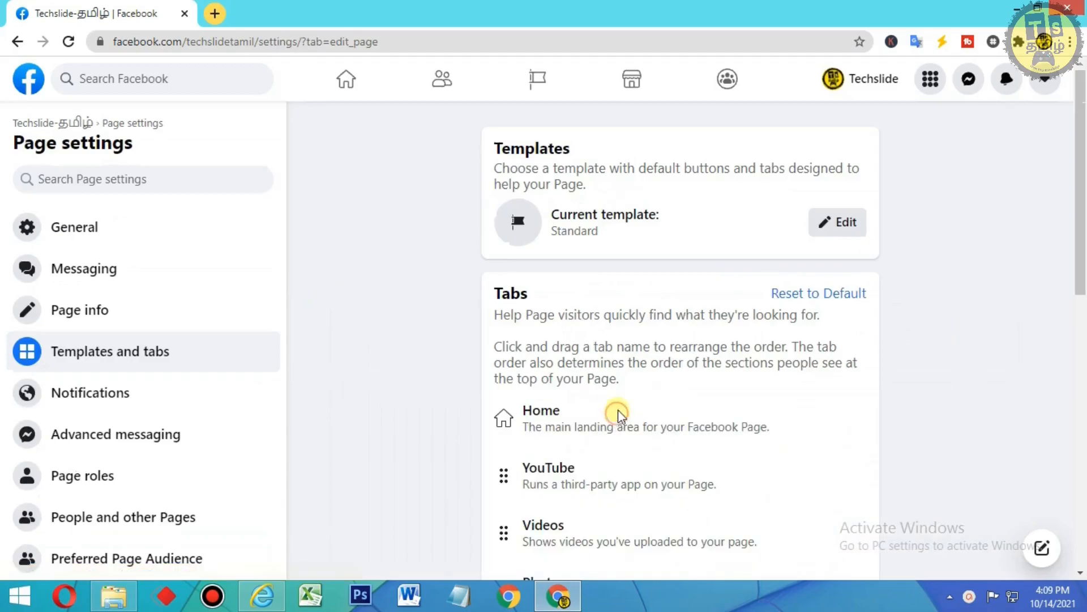
scroll(601, 396, "down", 4)
left_click_drag(588, 304, 595, 272)
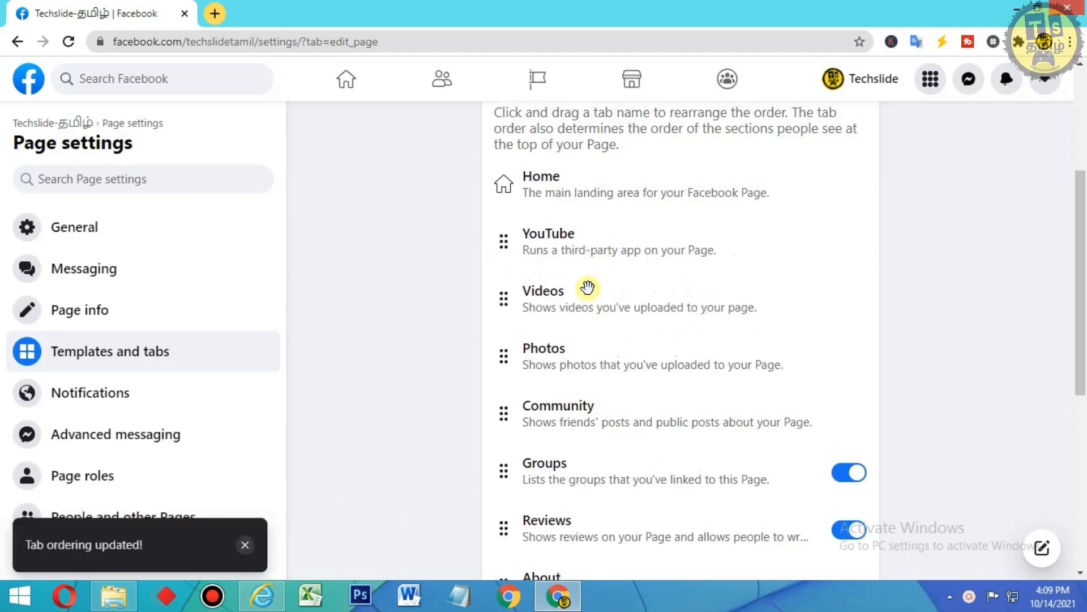
Step: Return to the Page and open Creator Studio from its Videos section
left_click(49, 129)
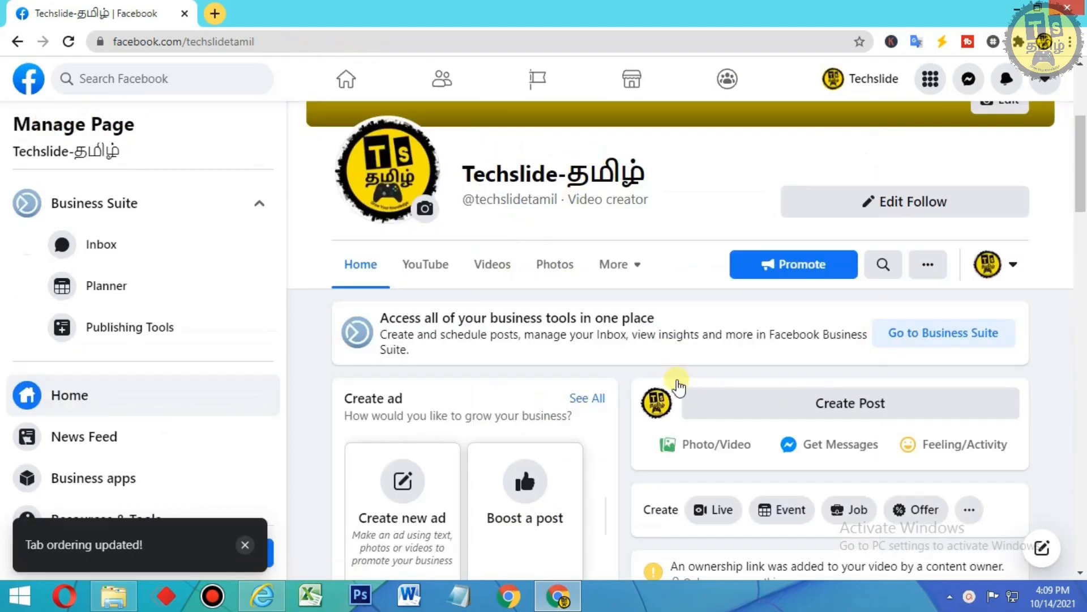
left_click(507, 274)
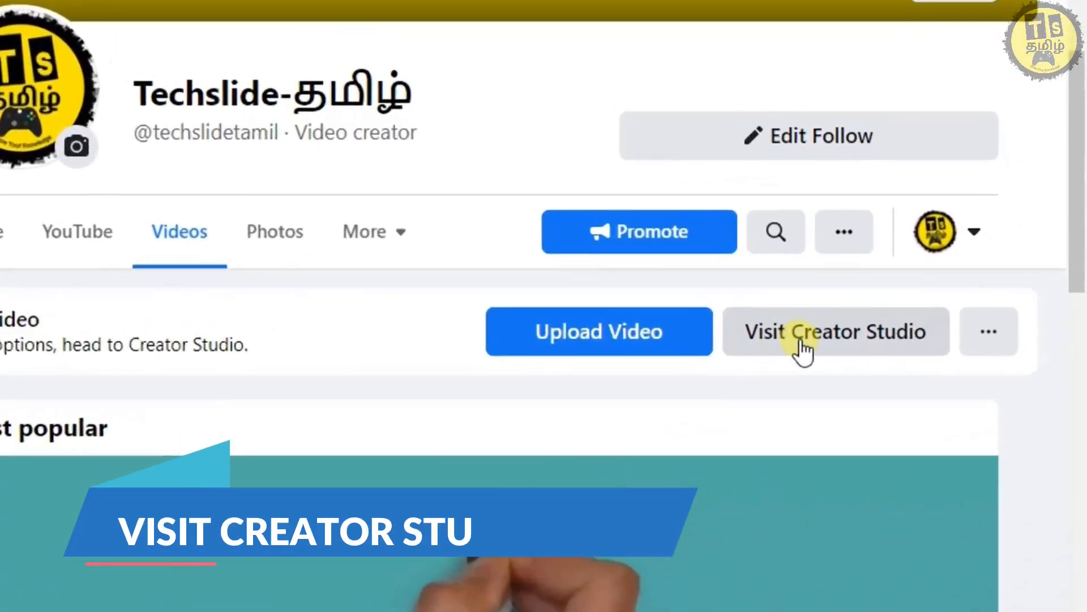
left_click(901, 338)
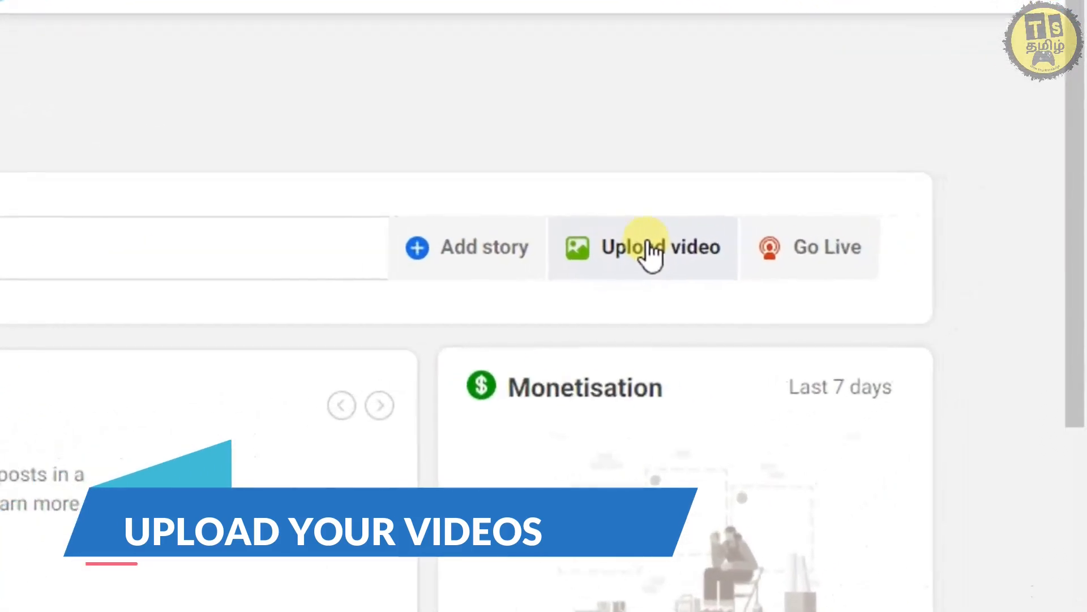
Step: Start a single video upload with the "art of rally" file from the "youtube uploded" folder
left_click(650, 244)
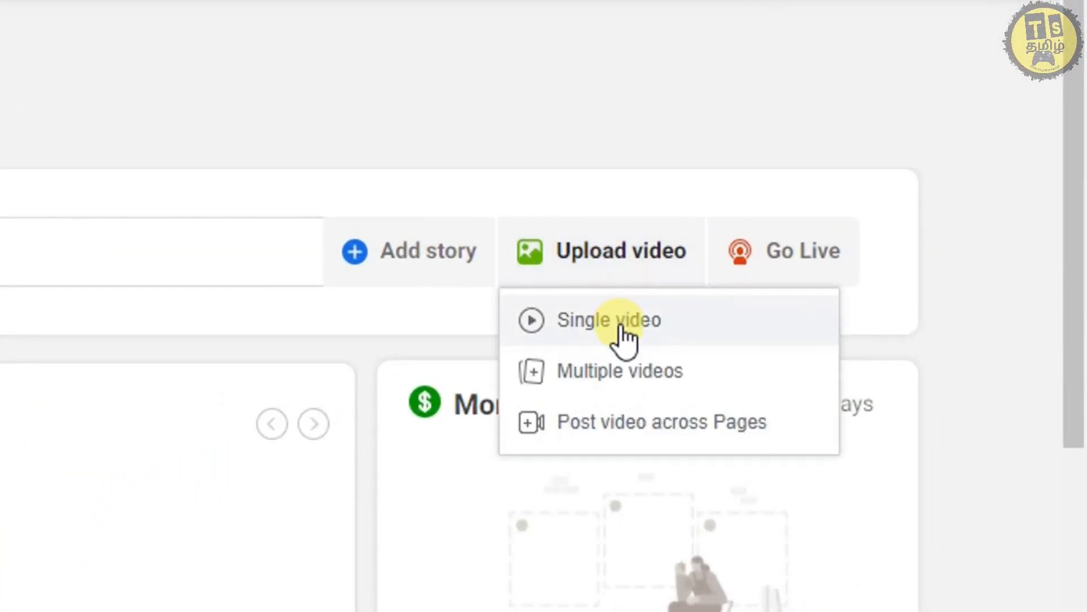
left_click(626, 334)
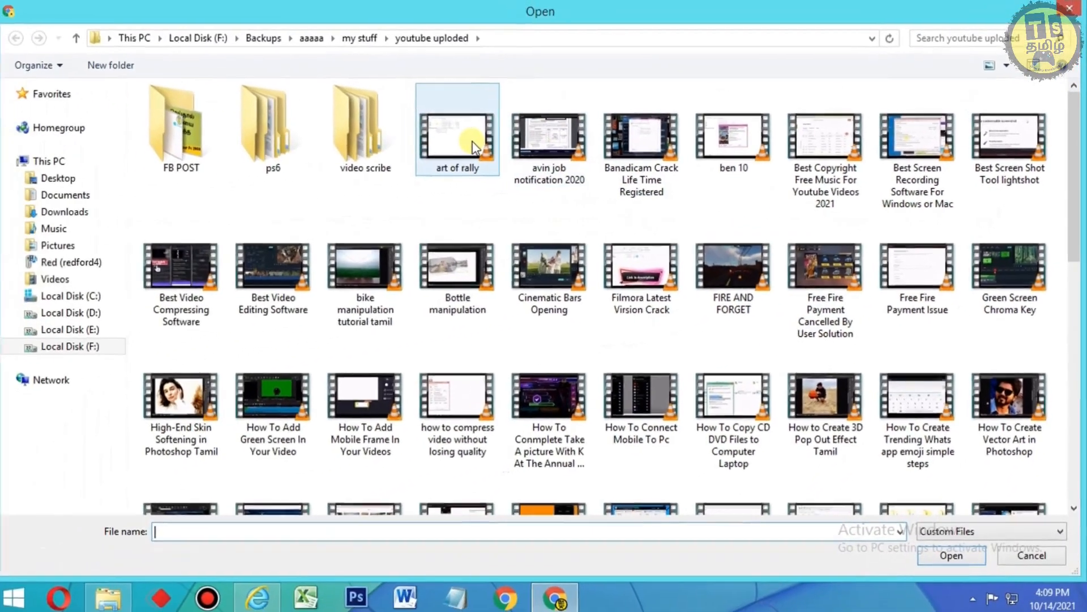
left_click(472, 143)
double_click(474, 143)
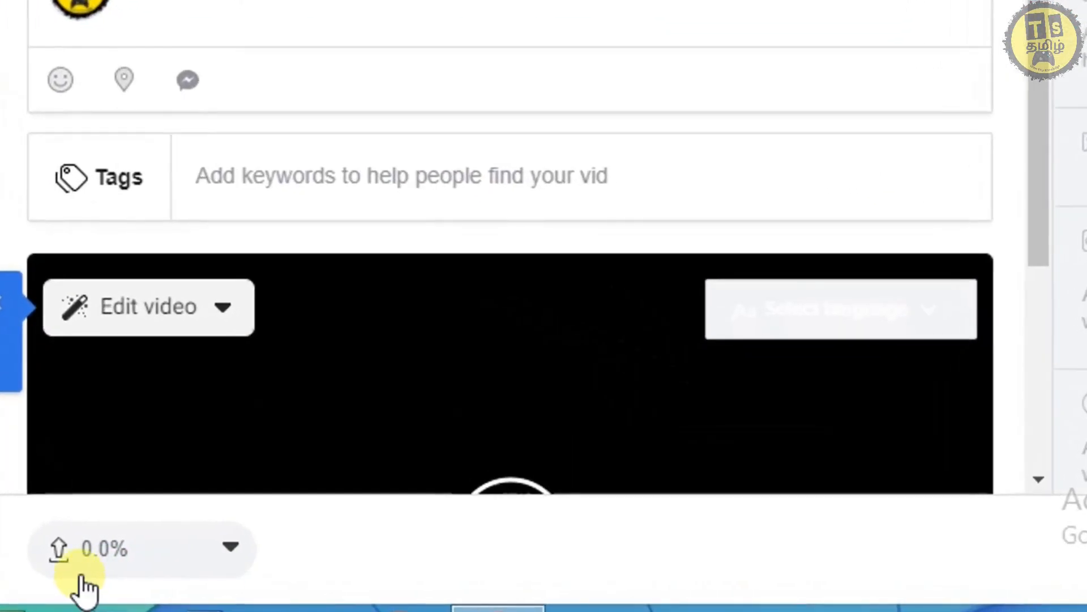
mouse_move(84, 576)
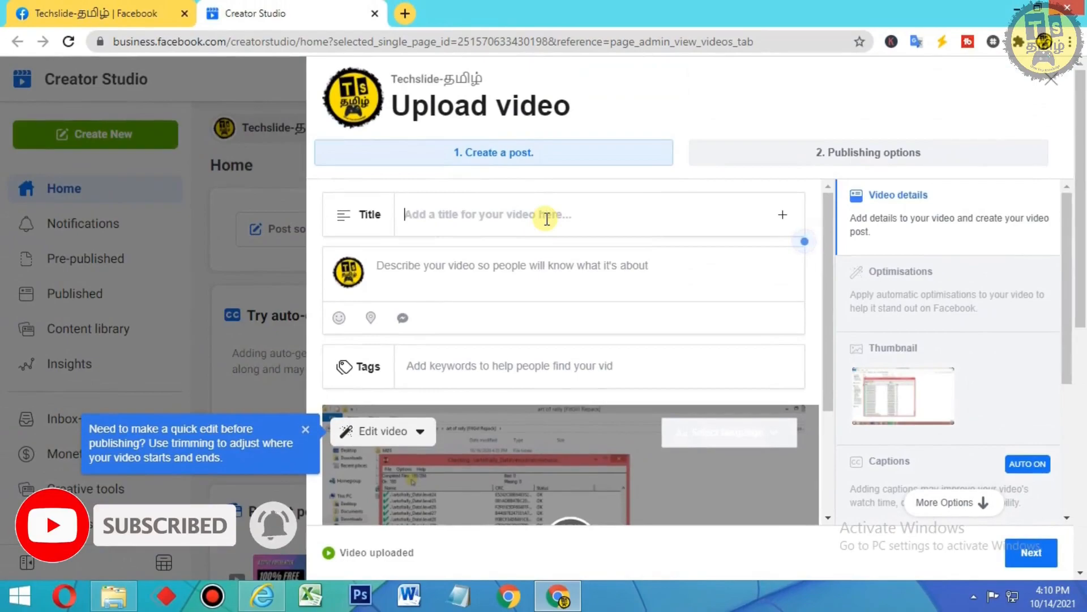
Step: Title the video "How To Download And Install Art Of Rally Racing Game"
type("How To Do")
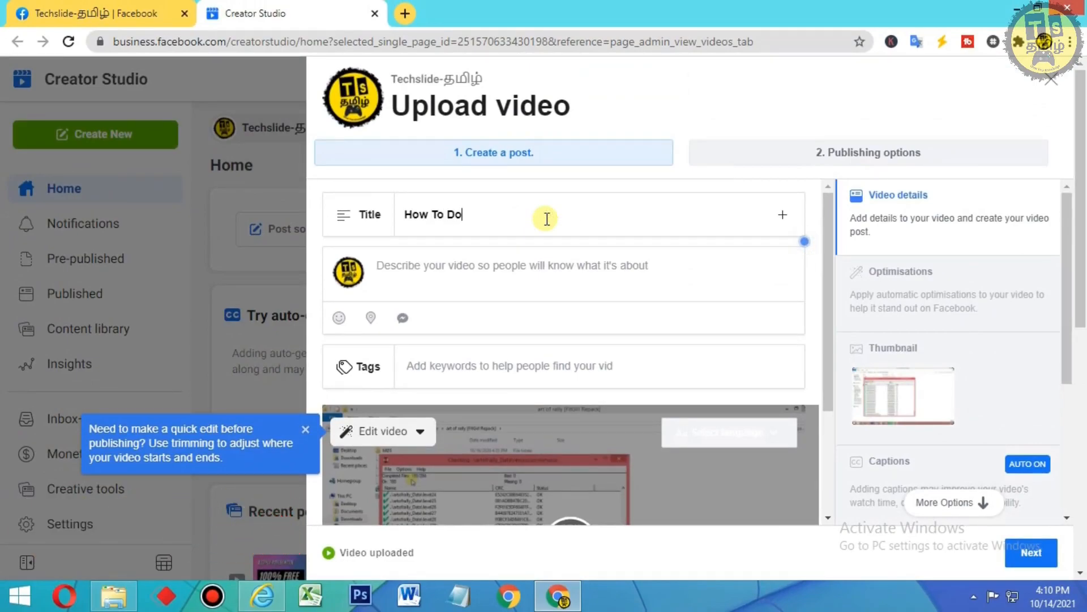
type("wnload And Install Art Of Rally Racing Game")
Step: Describe the video as "in this video am going to show you how to Download And Install Art Of Rally Racing Game", reusing the title's wording
left_click(540, 269)
type("in this video am going to show you how to")
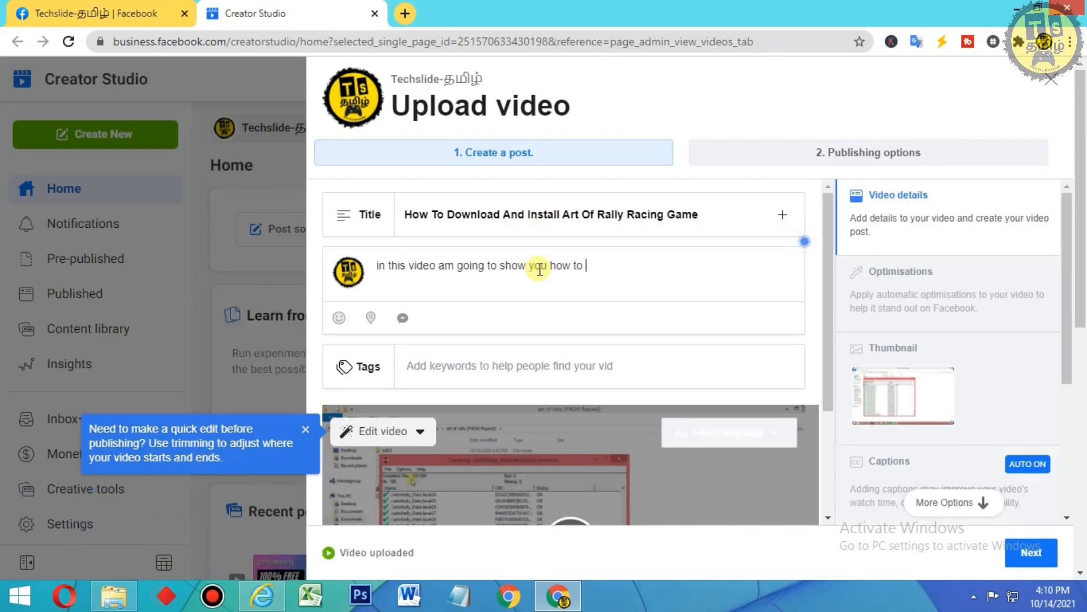
left_click_drag(447, 215, 704, 214)
key("ctrl+c")
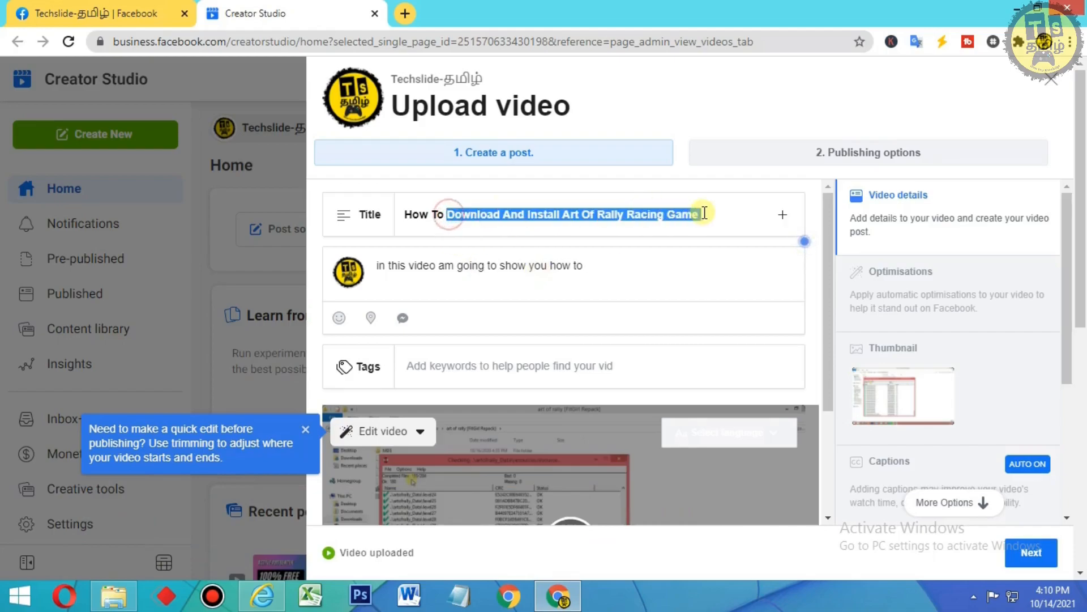
left_click(638, 280)
key("ctrl+v")
Step: Add the tags "pc games", "low end pc game" and "Drag Racing" to the video
scroll(561, 277, "down", 1)
left_click(456, 286)
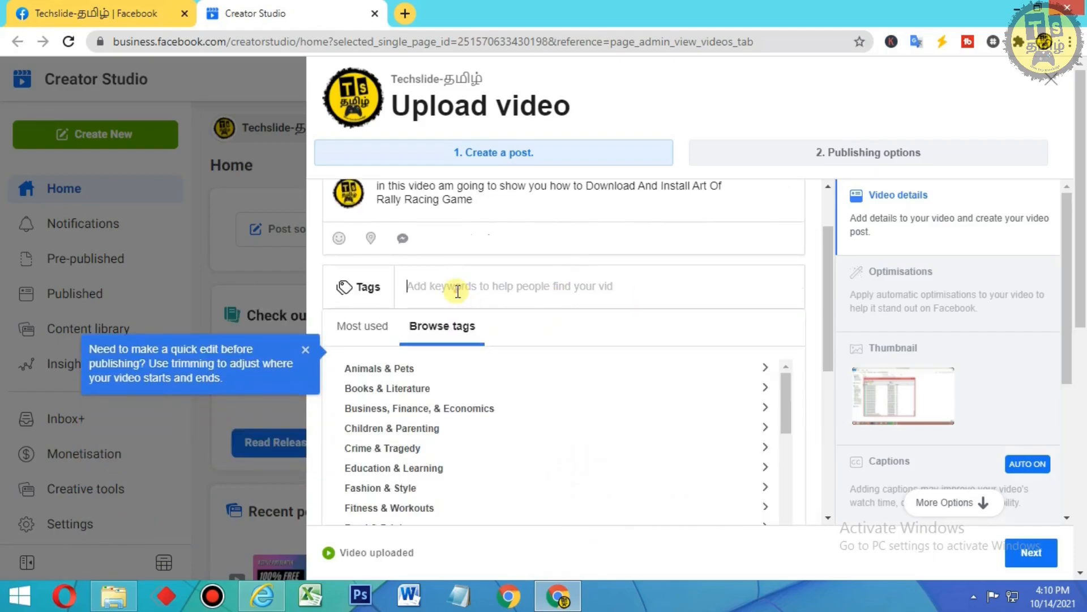
type("pc games")
key("Return")
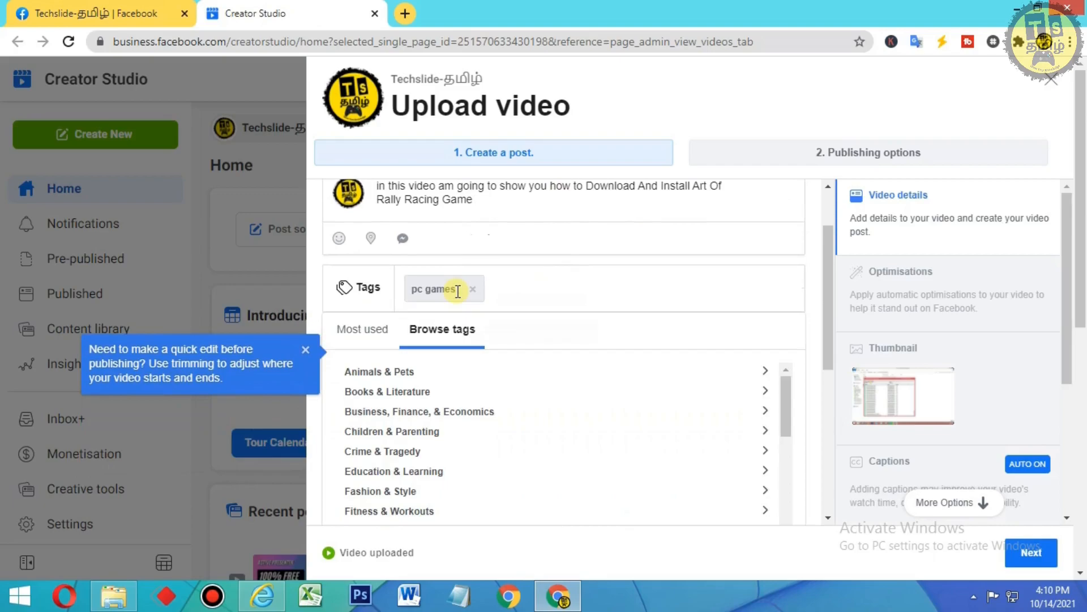
type("low end pc game")
key("Return")
type("racing game")
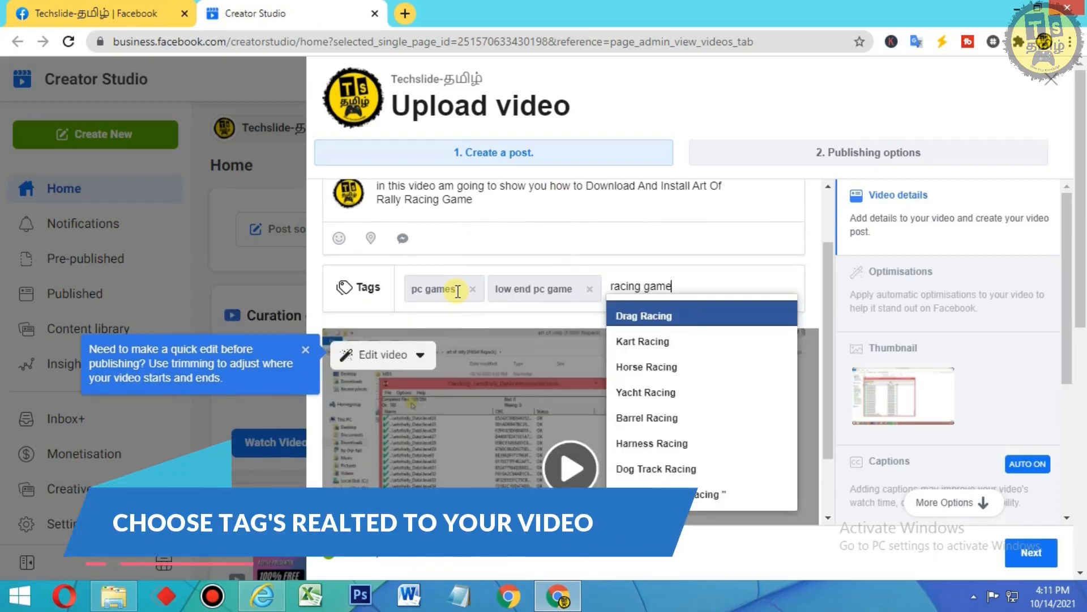
key("Return")
Step: Add the tags Abstract Art, Art History and 3D Printing from the most used suggestions
left_click(373, 340)
scroll(401, 399, "down", 1)
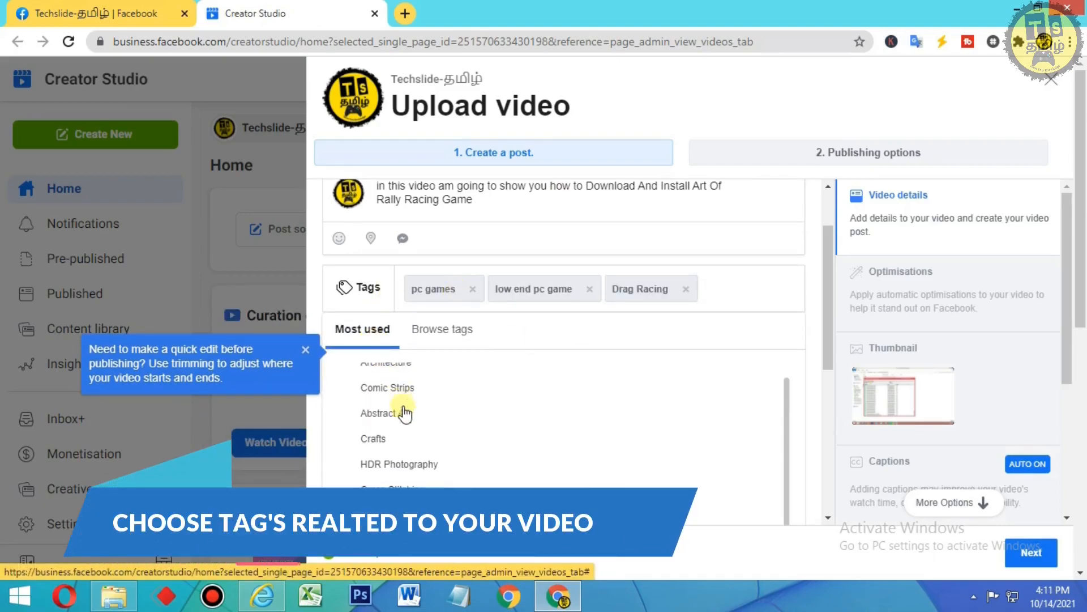
left_click(397, 412)
scroll(397, 419, "down", 1)
left_click(393, 468)
left_click(380, 488)
Step: Browse the tag categories and look through the Sports tags for ones that suit the video
left_click(443, 289)
scroll(409, 436, "down", 5)
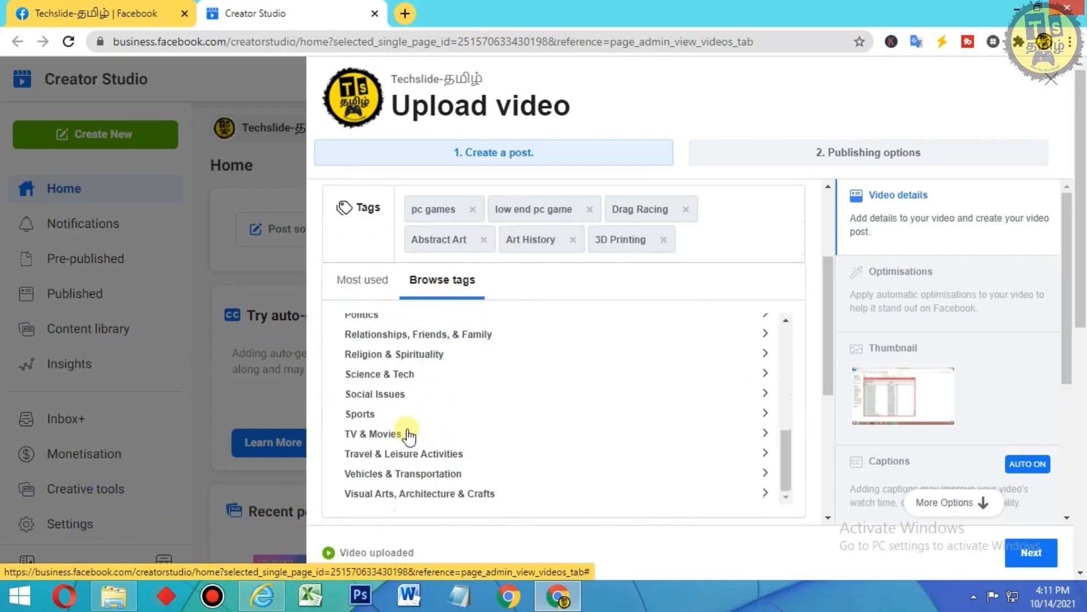
left_click(358, 418)
scroll(425, 425, "down", 4)
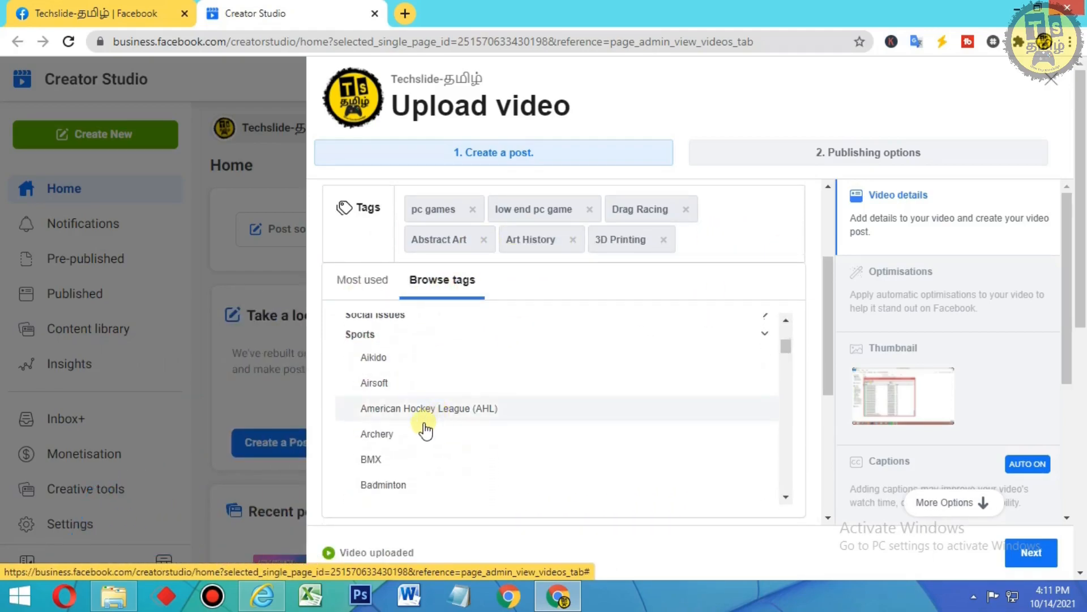
scroll(408, 419, "down", 6)
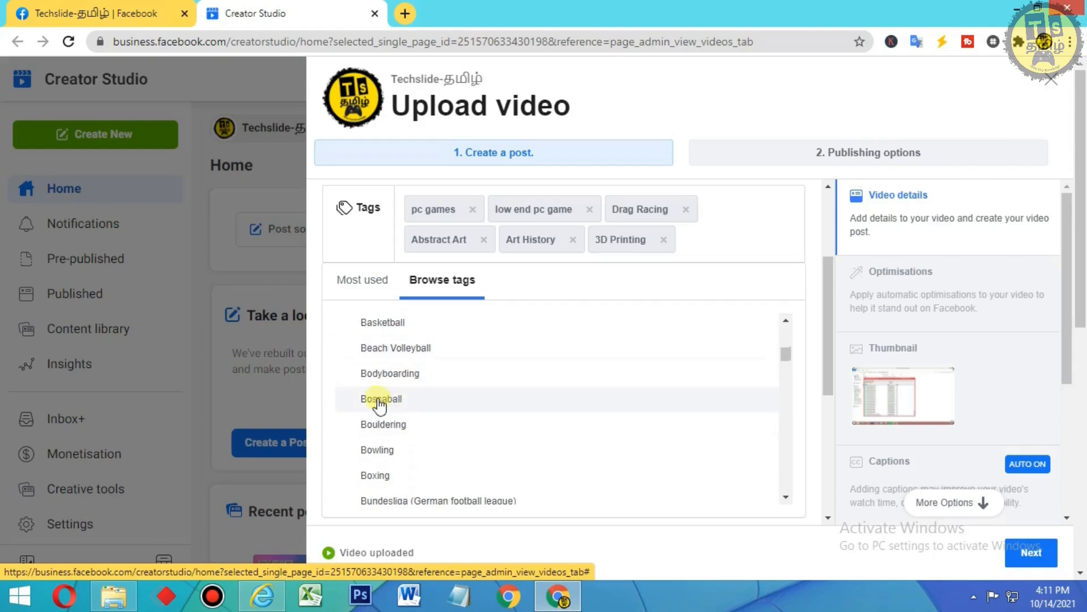
scroll(412, 406, "down", 8)
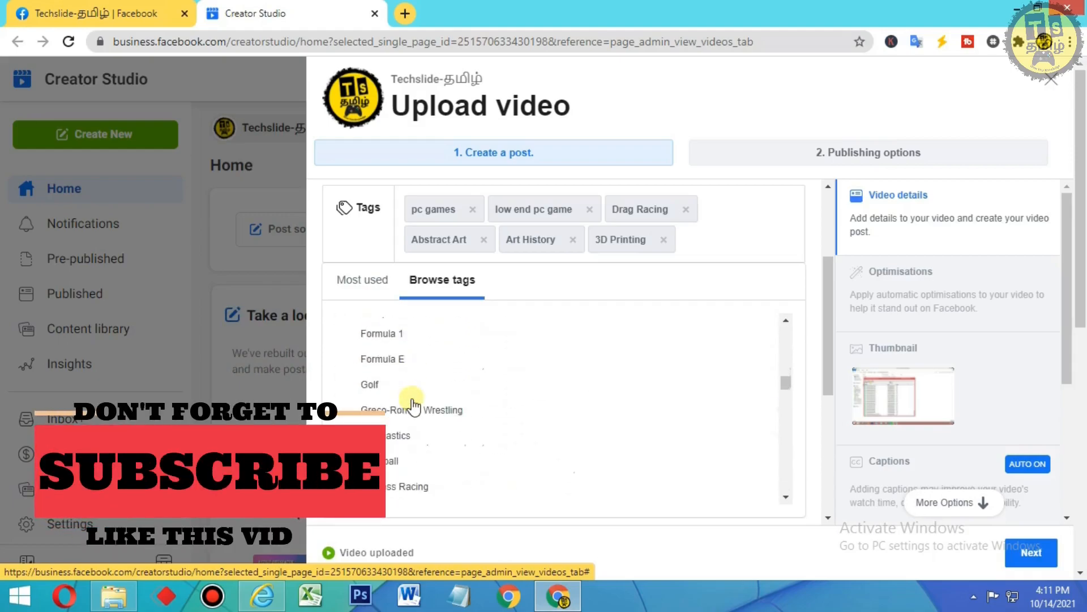
scroll(413, 406, "down", 8)
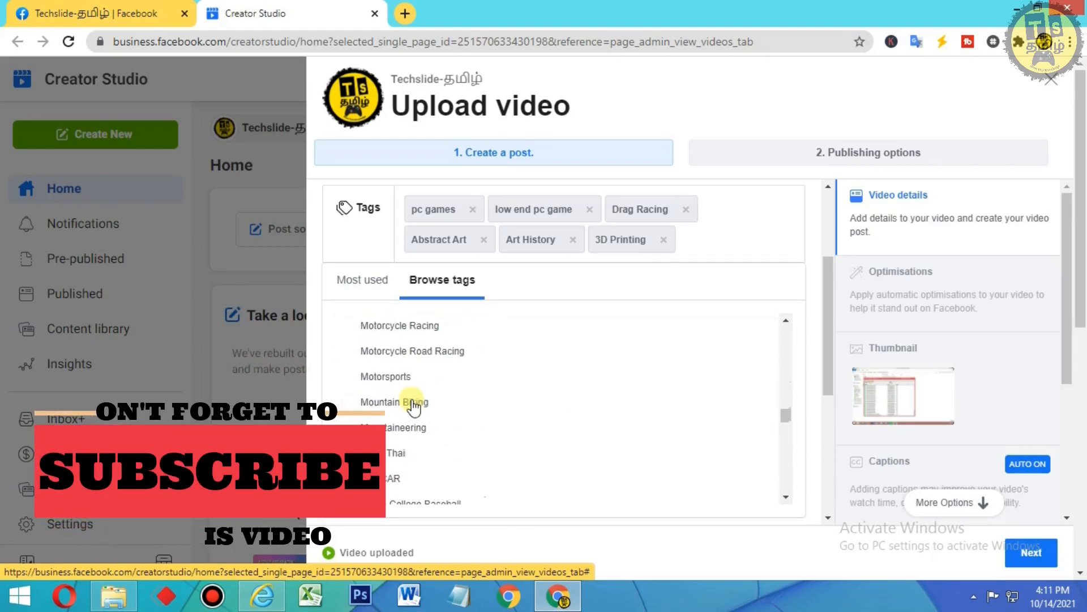
left_click(731, 221)
Step: Check the video's optimisation options and upload the custom "art of rally" image as its thumbnail
left_click(897, 295)
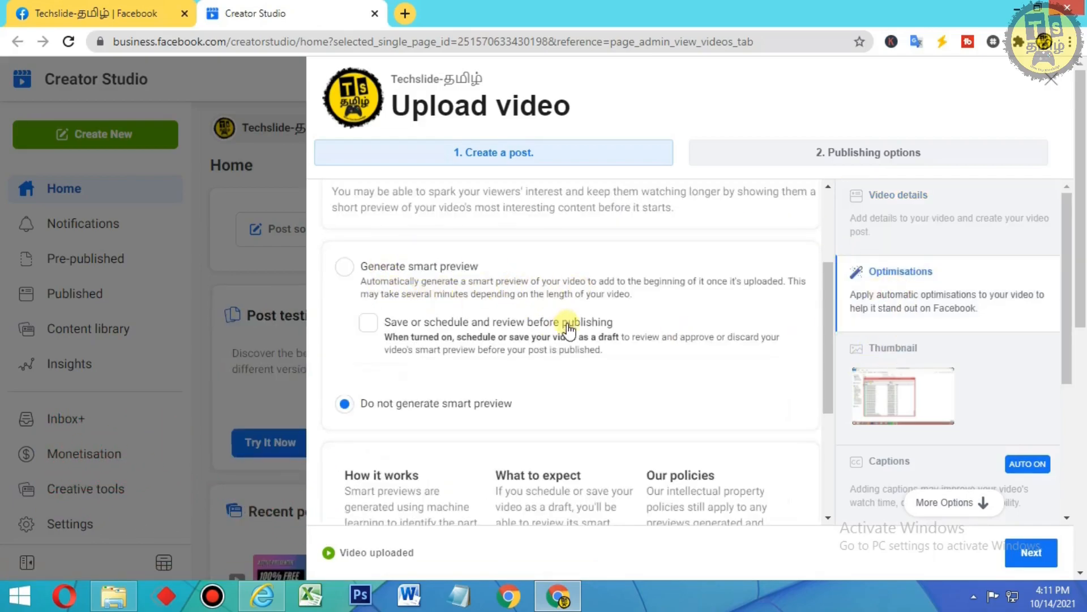
left_click(957, 351)
left_click(725, 409)
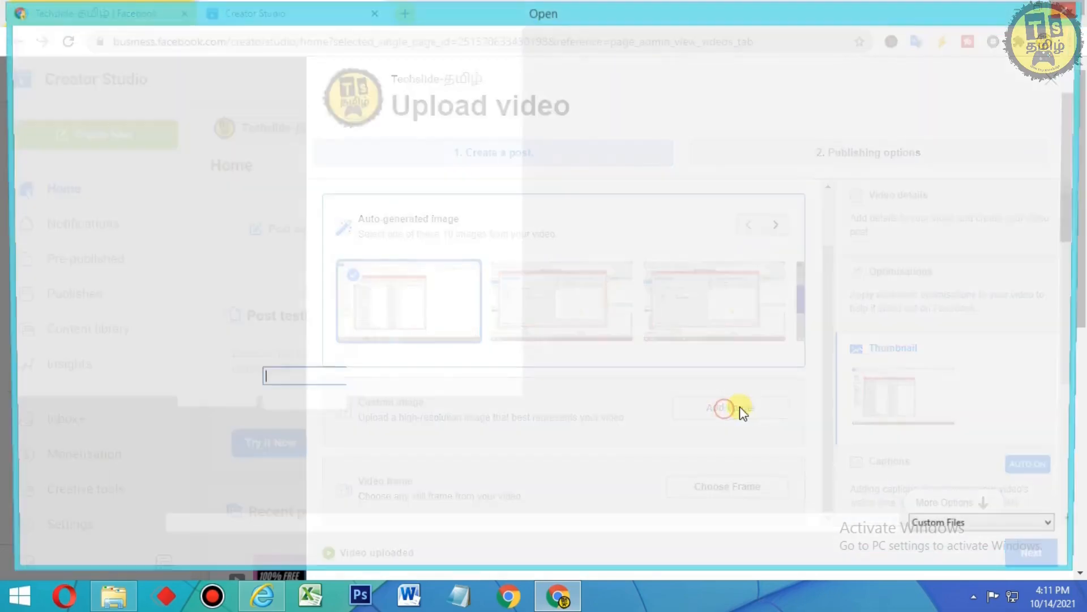
double_click(462, 153)
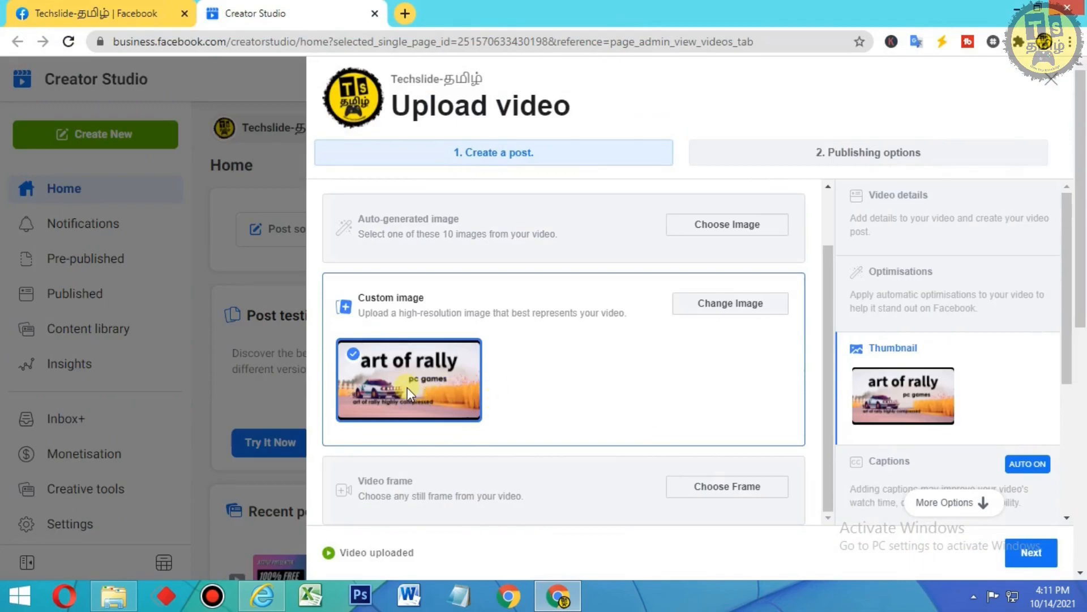
scroll(850, 403, "down", 3)
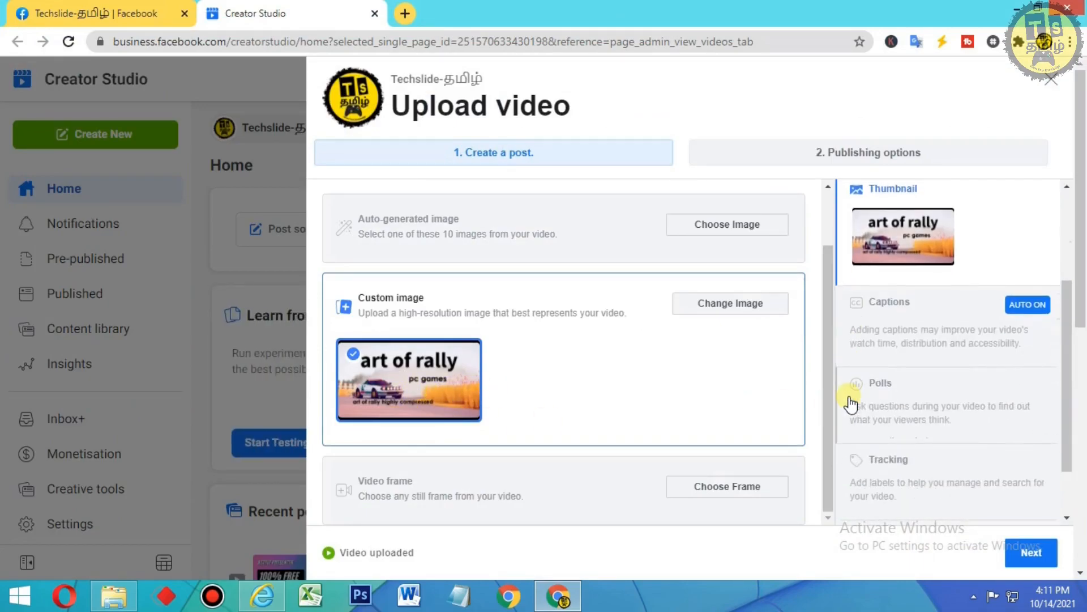
left_click(725, 484)
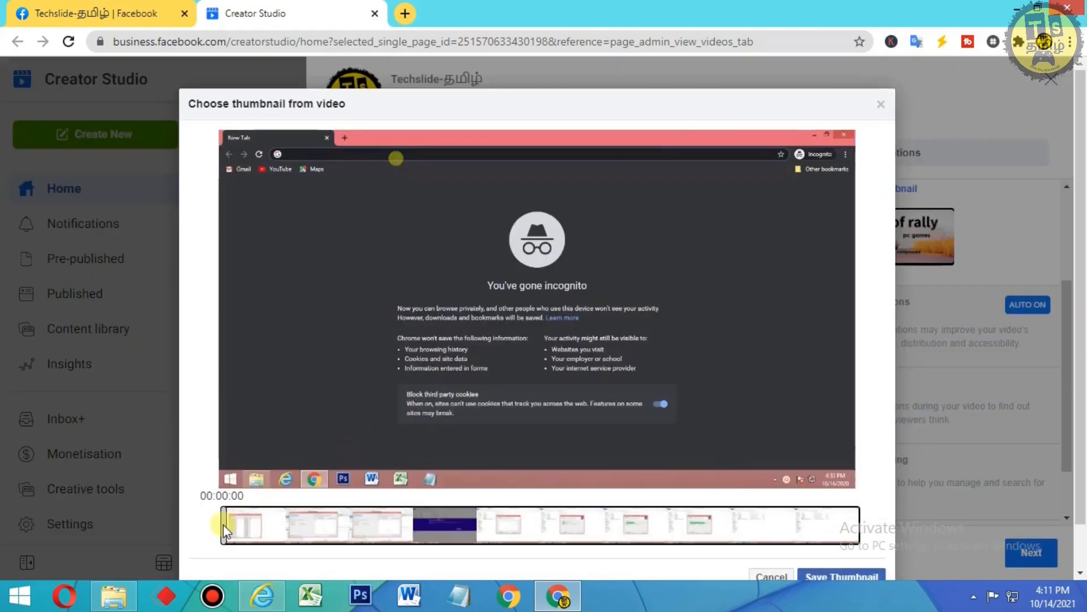
left_click_drag(294, 531, 817, 544)
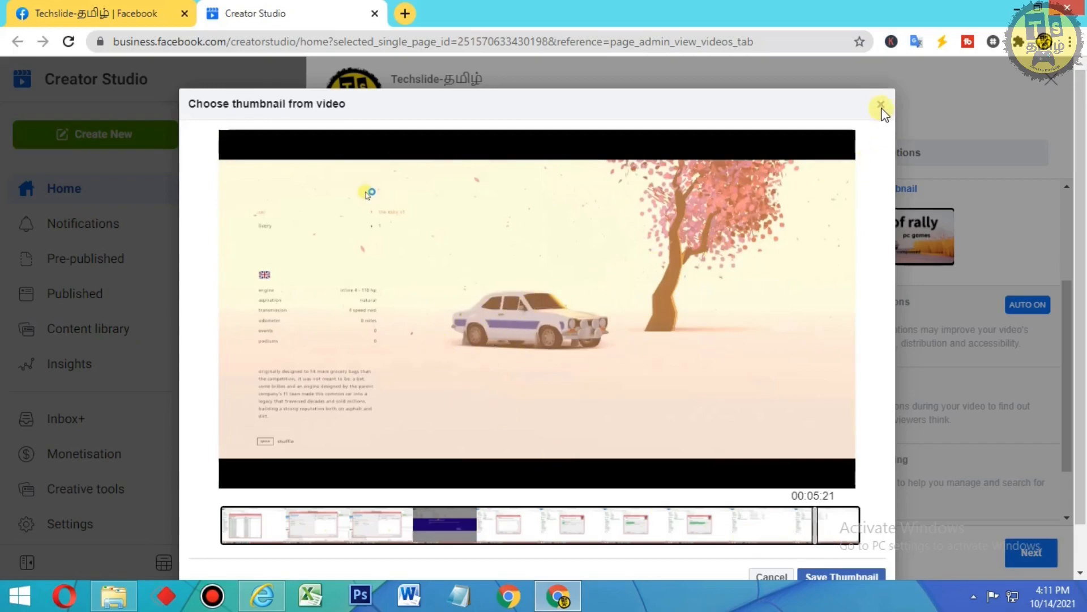
left_click(769, 575)
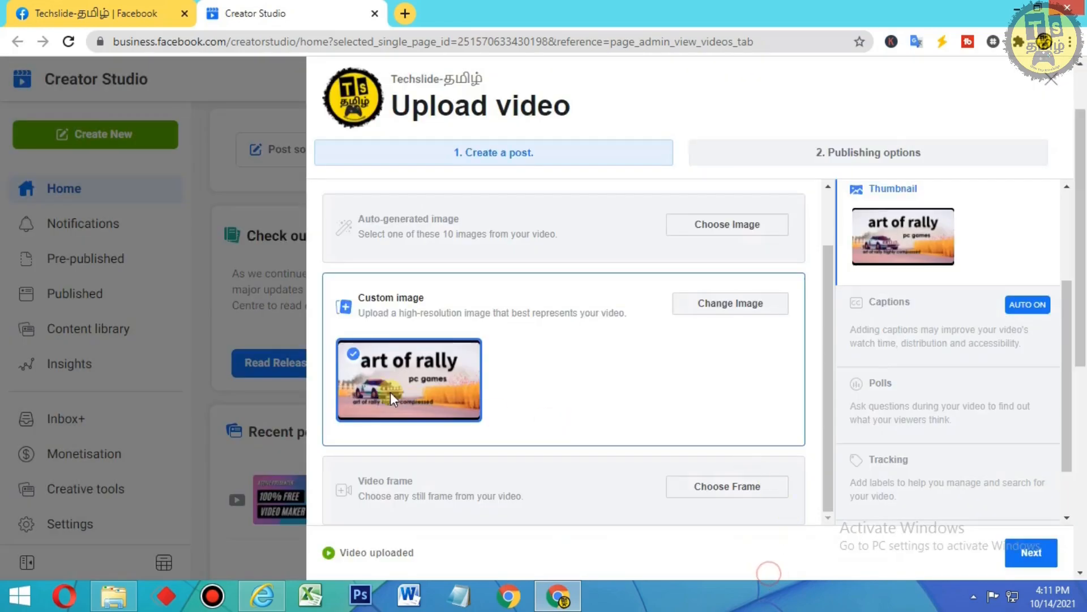
Step: View the poll option and add the custom tracking labels "pc games" and "how to speed up pc" to the video
left_click(894, 407)
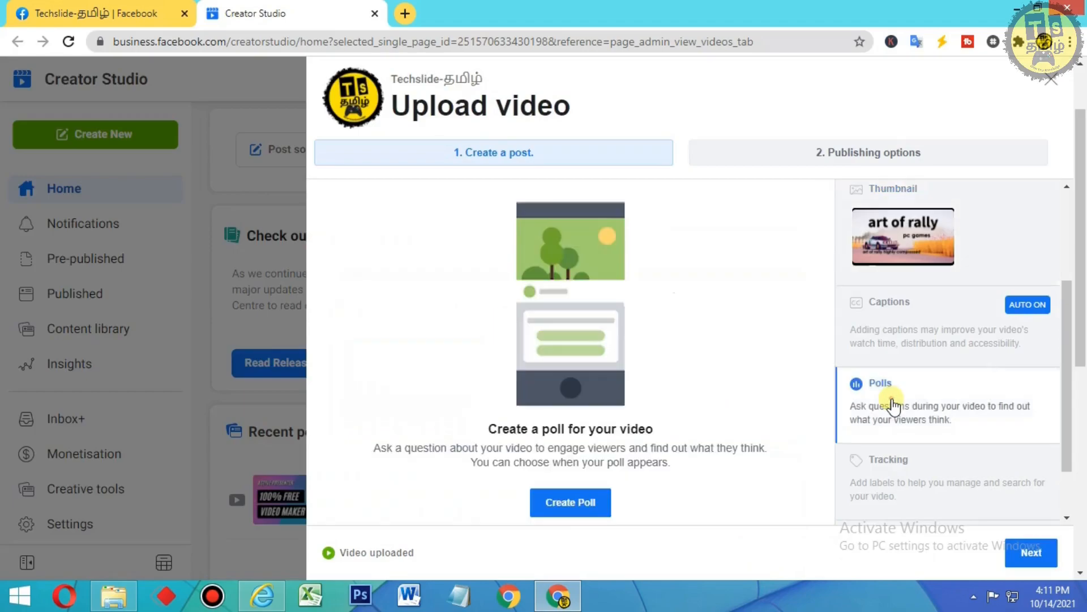
scroll(896, 430, "down", 2)
left_click(889, 417)
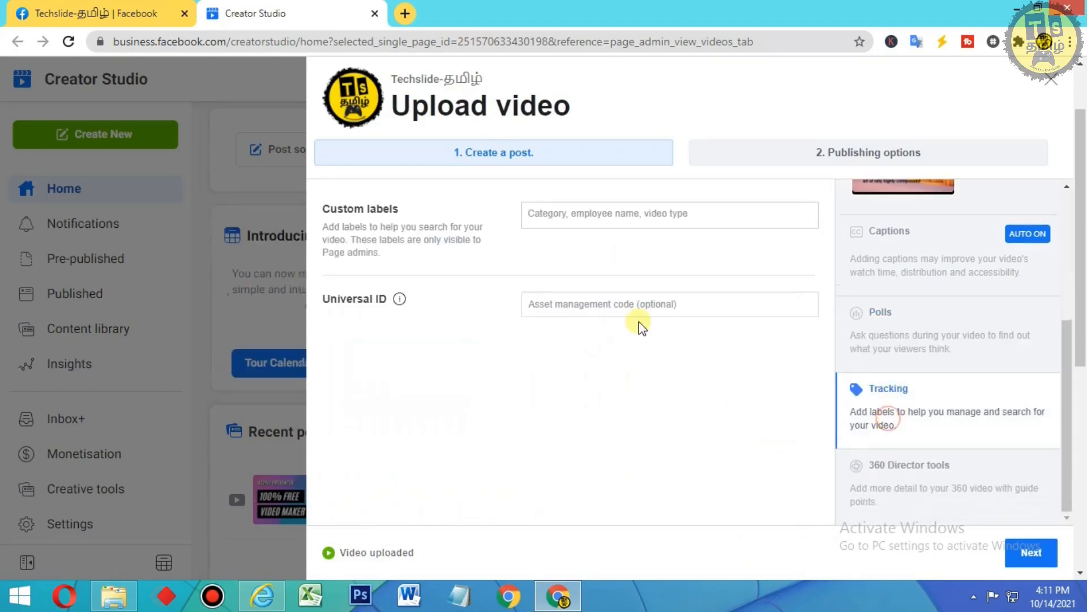
left_click(638, 218)
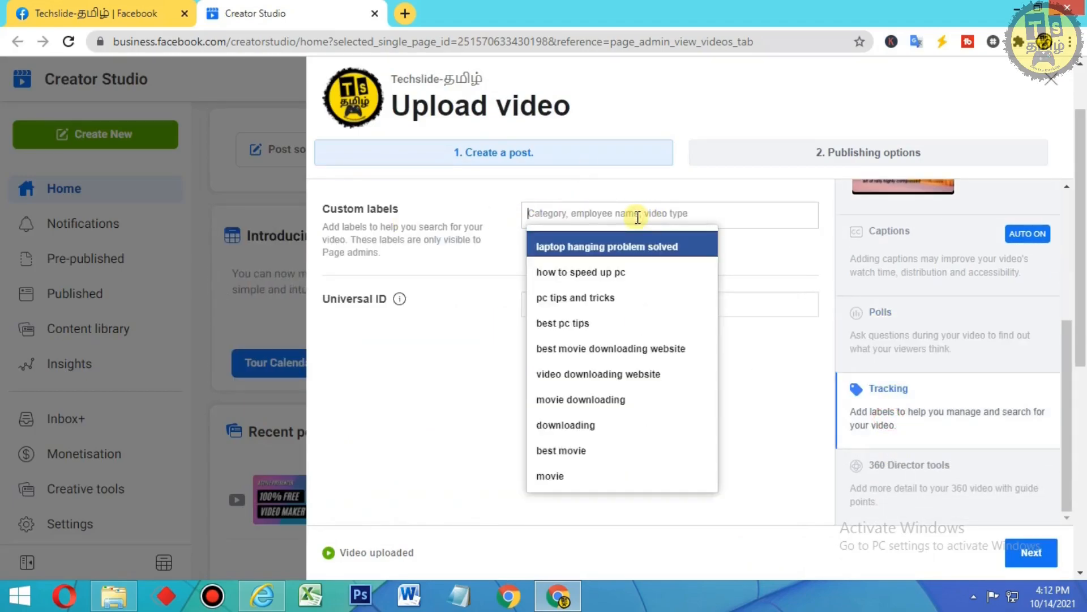
type("pc ga,")
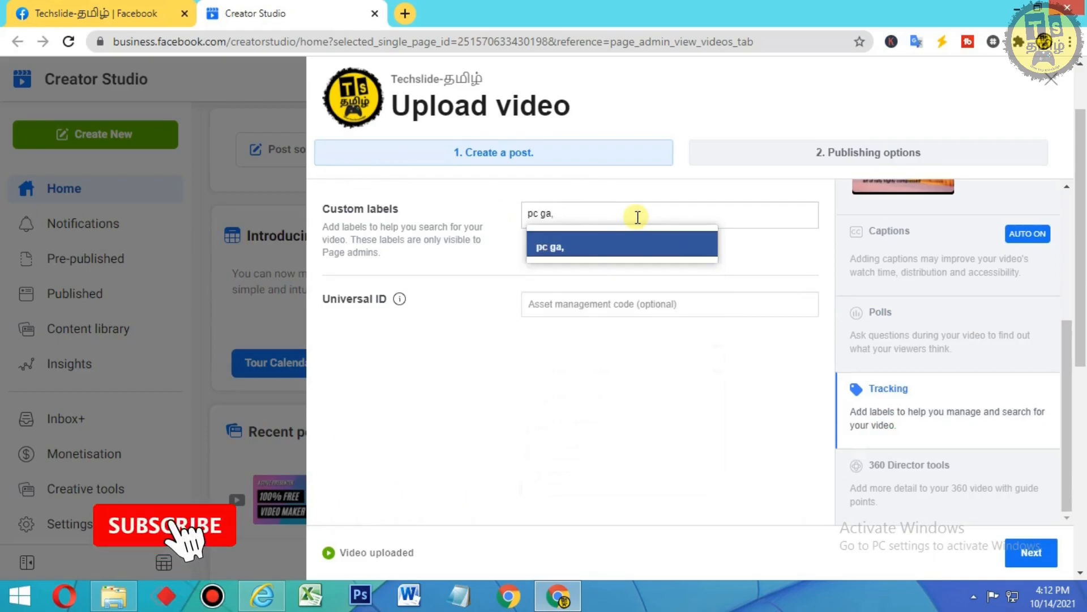
key("BackSpace")
type("mes")
key("Return")
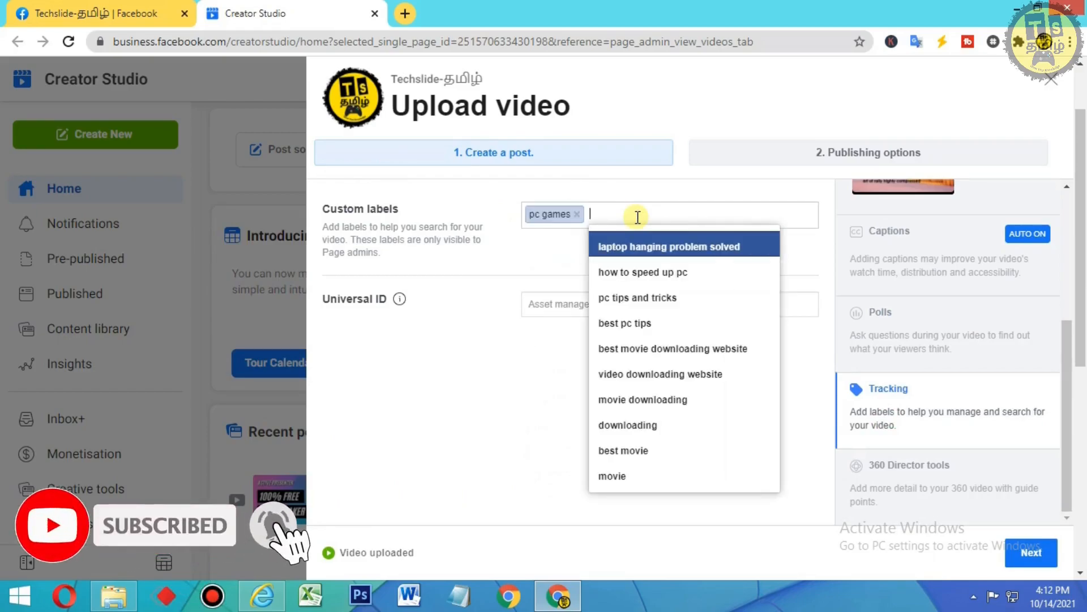
left_click(641, 266)
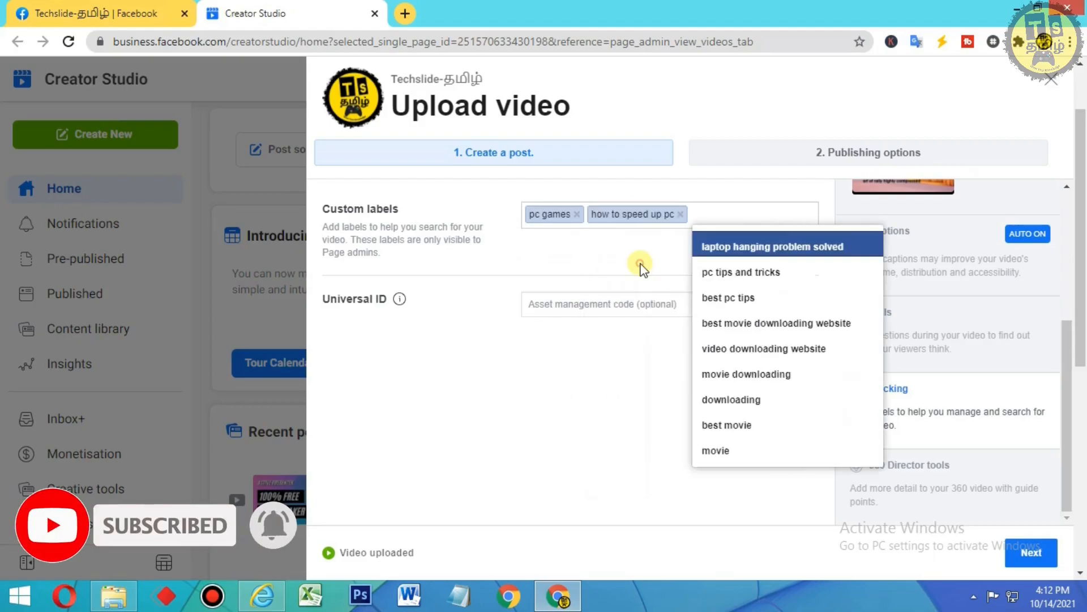
Step: Add the custom labels "low end pc games", "best pc games" and "2gb ram pc games" to the video's tracking
type("low ")
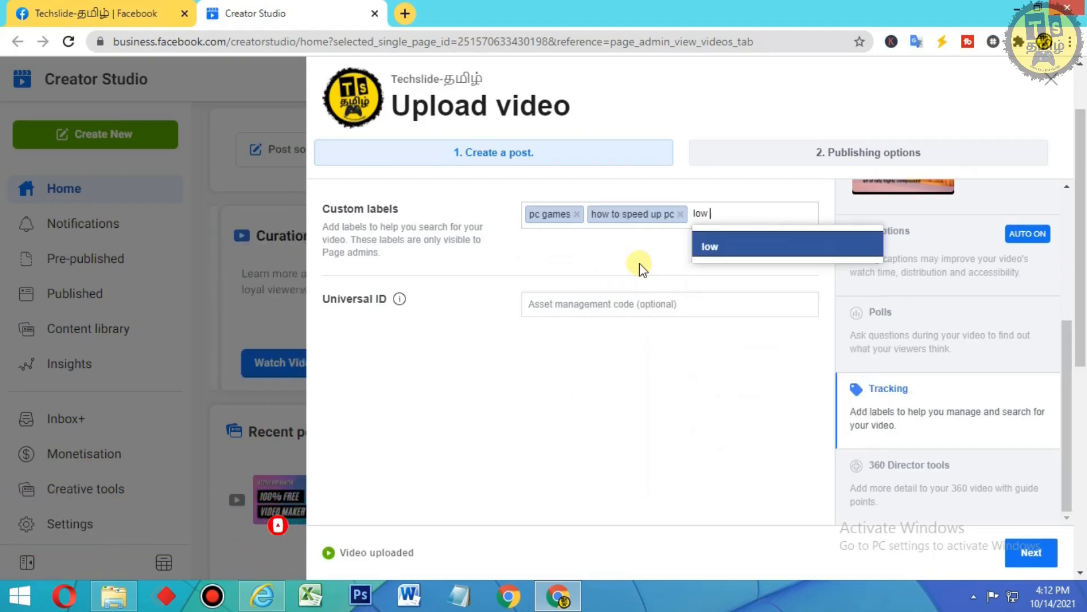
type("end pc games")
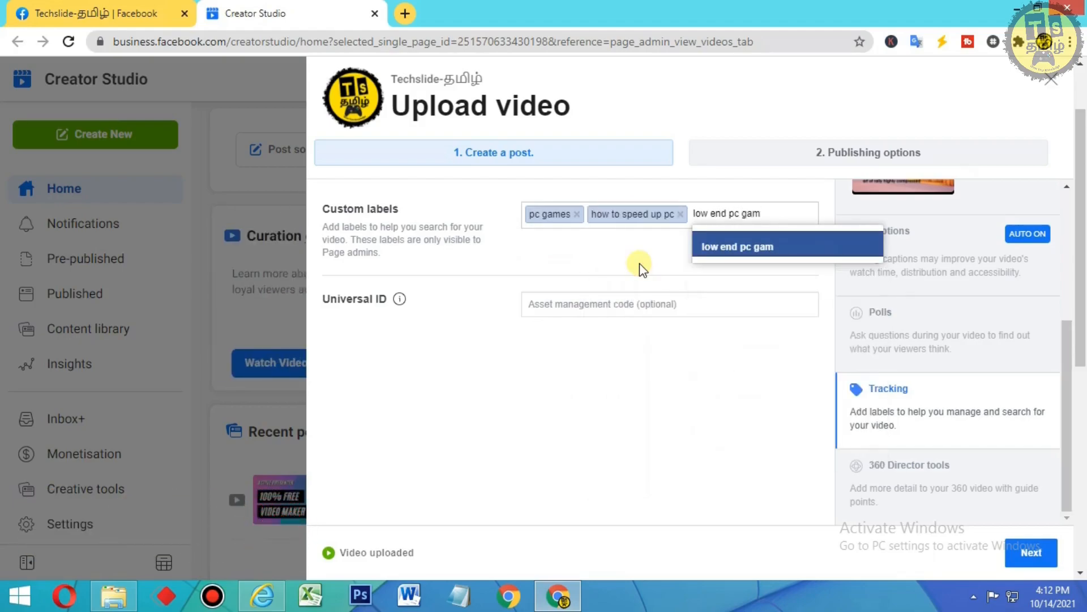
key("Return")
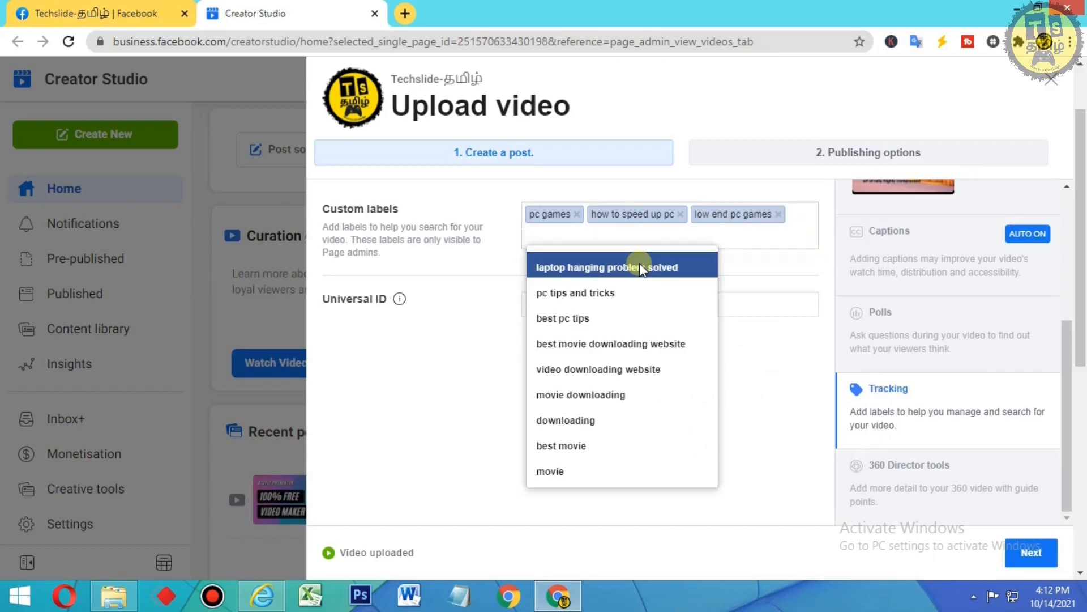
type("best pc games")
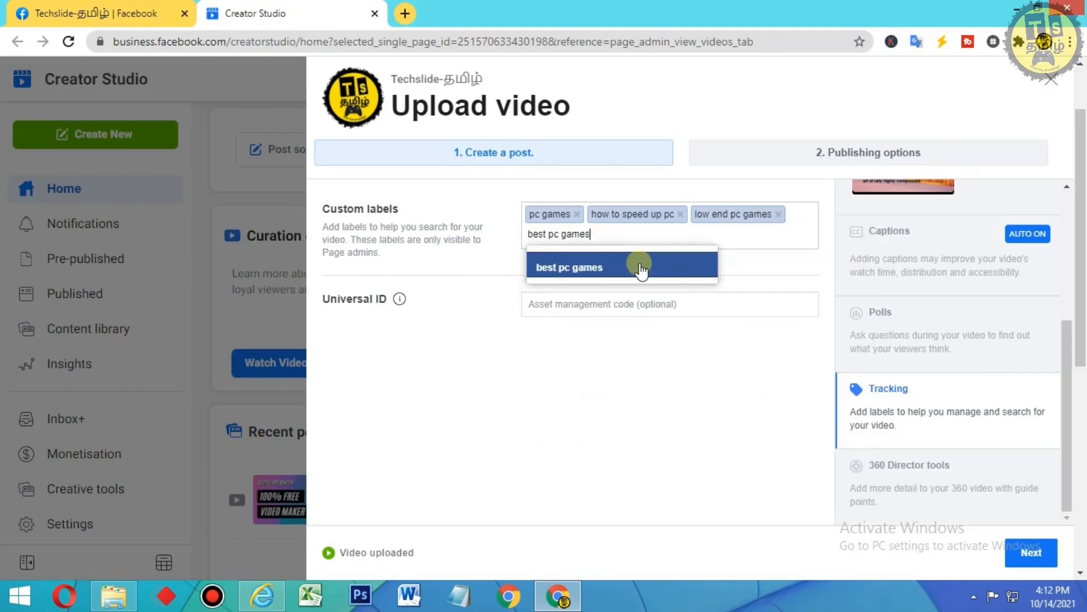
left_click(640, 269)
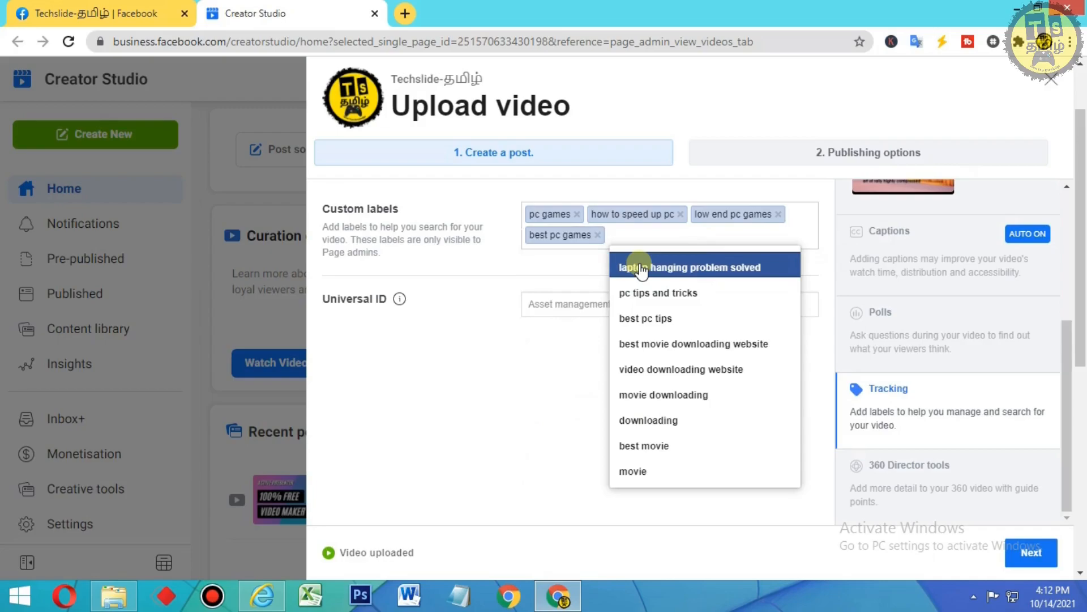
type("2gb ram pc games")
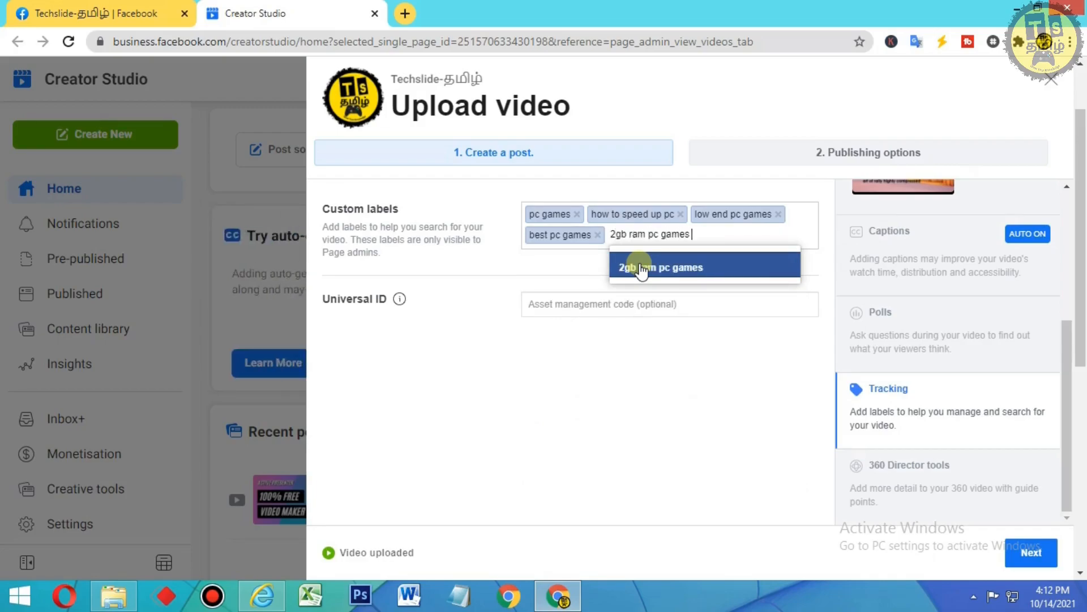
left_click(641, 268)
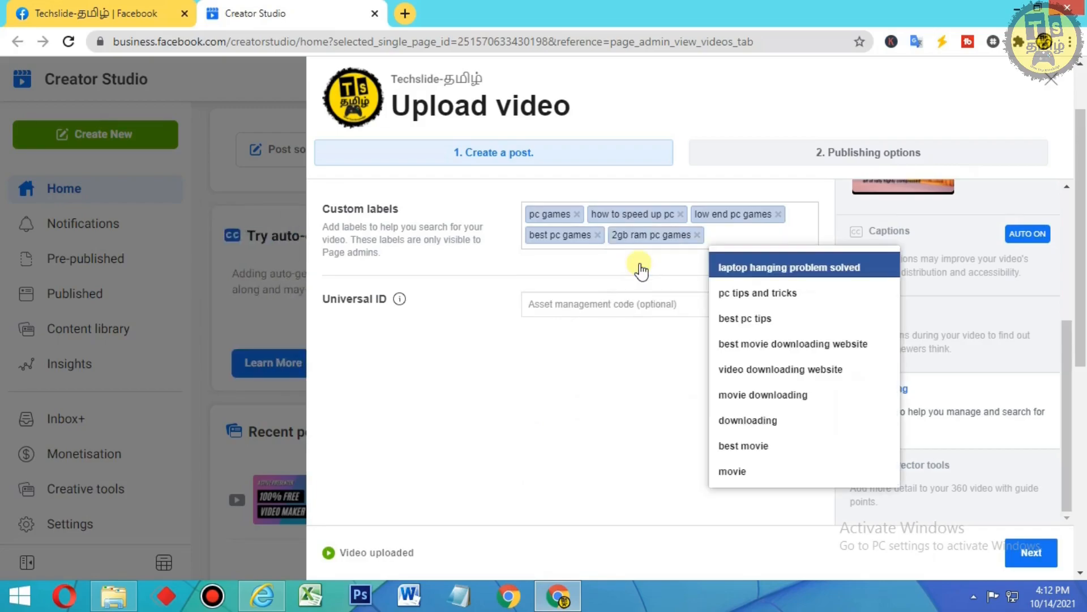
left_click(619, 401)
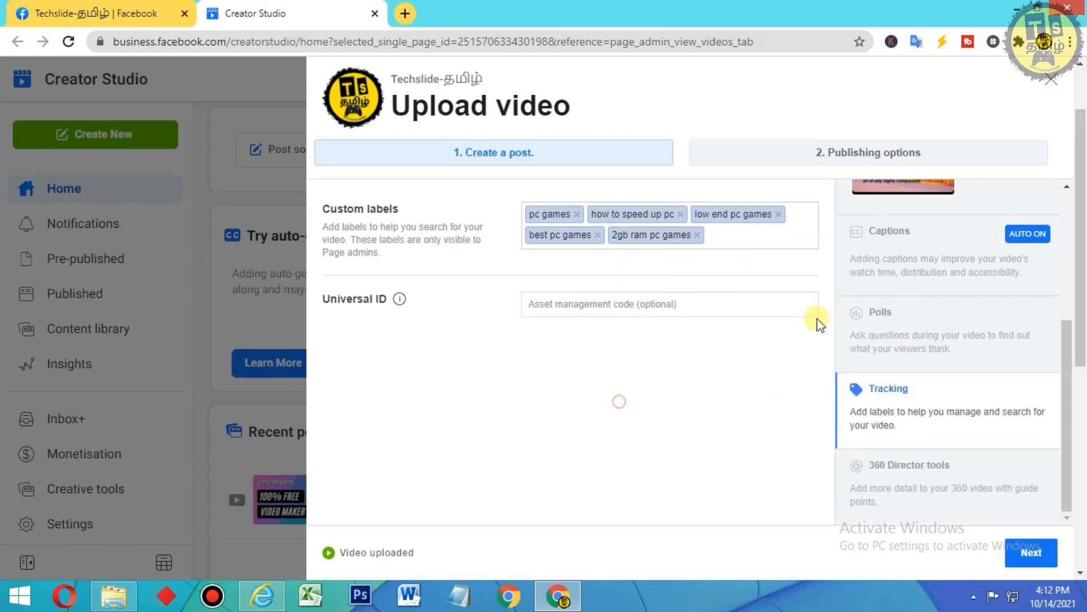
Step: Check the 360 Director tools for the video and proceed to the publishing options
left_click(920, 466)
scroll(940, 413, "down", 5)
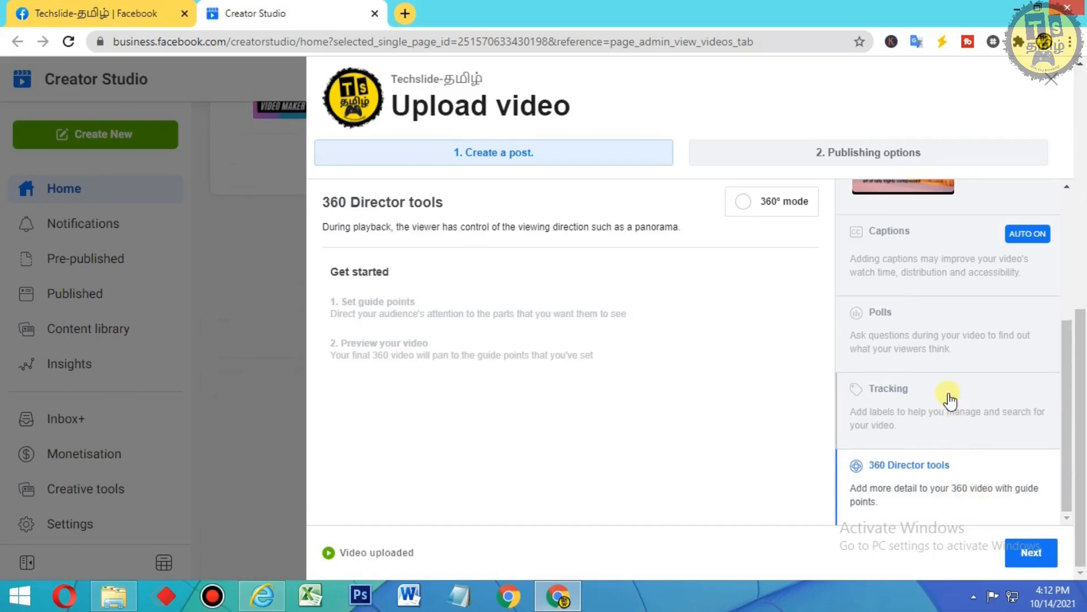
scroll(949, 400, "up", 5)
scroll(950, 400, "down", 4)
scroll(950, 400, "up", 5)
scroll(950, 399, "down", 4)
left_click(1030, 552)
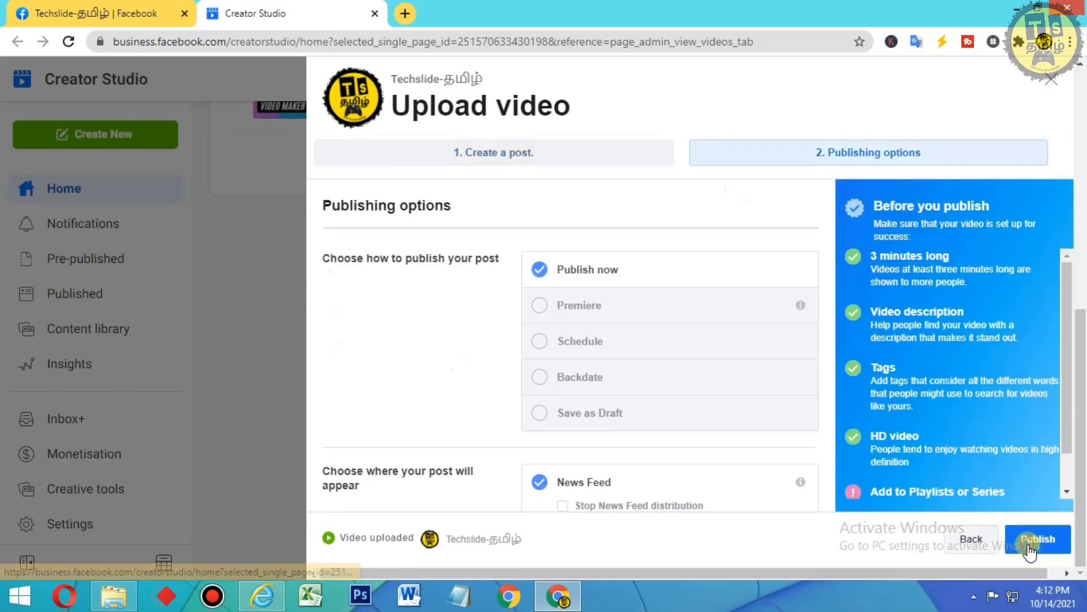
Step: Try out the Premiere, Schedule, Backdate and Save as Draft publishing choices and return to Publish now
left_click(547, 309)
scroll(591, 462, "down", 5)
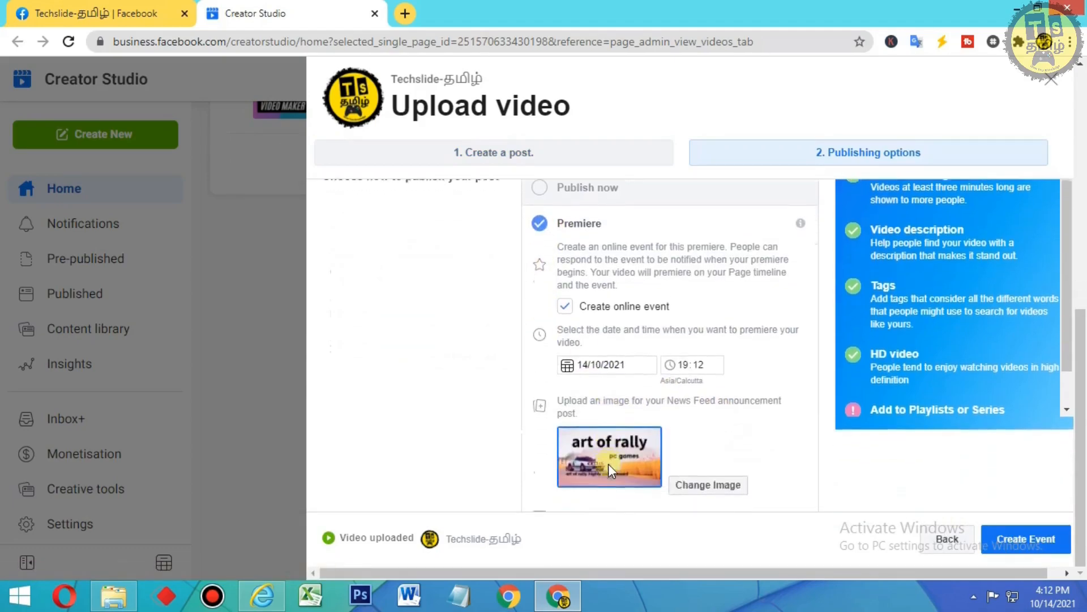
left_click(541, 352)
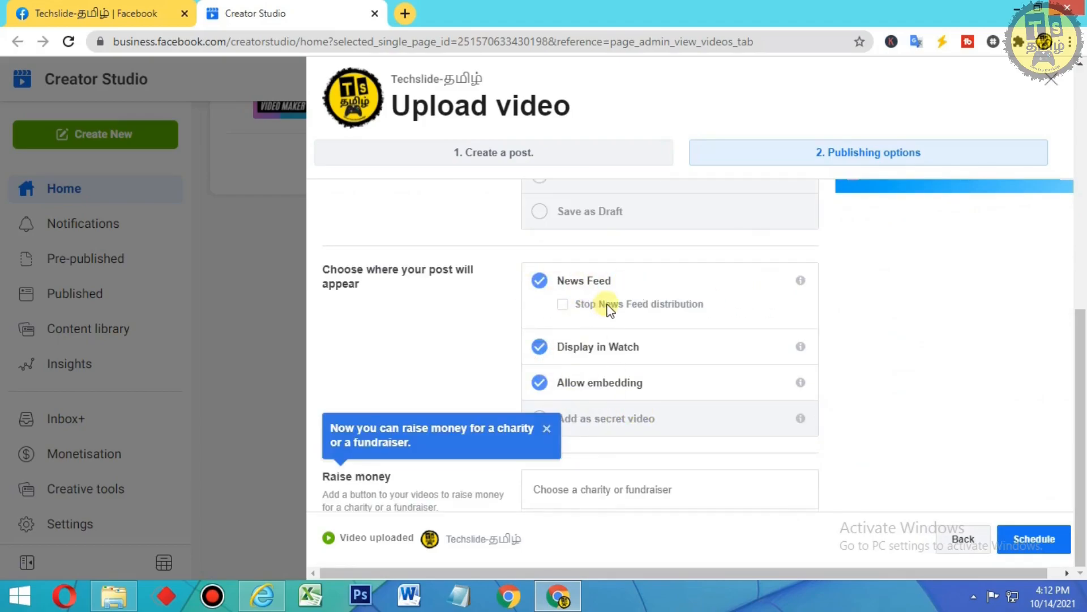
scroll(624, 422, "down", 1)
scroll(657, 413, "up", 4)
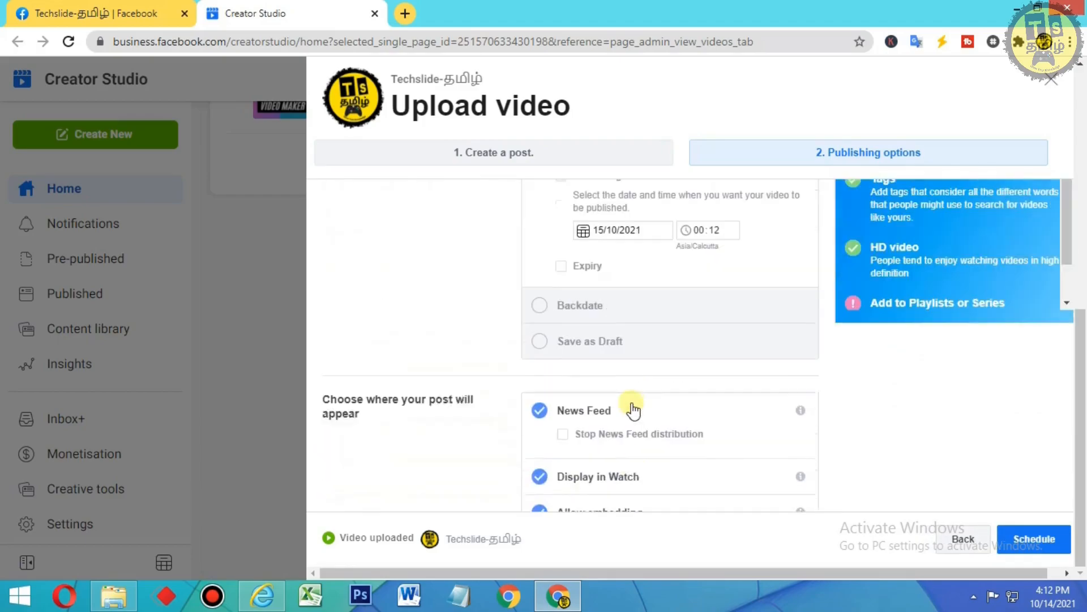
left_click(541, 335)
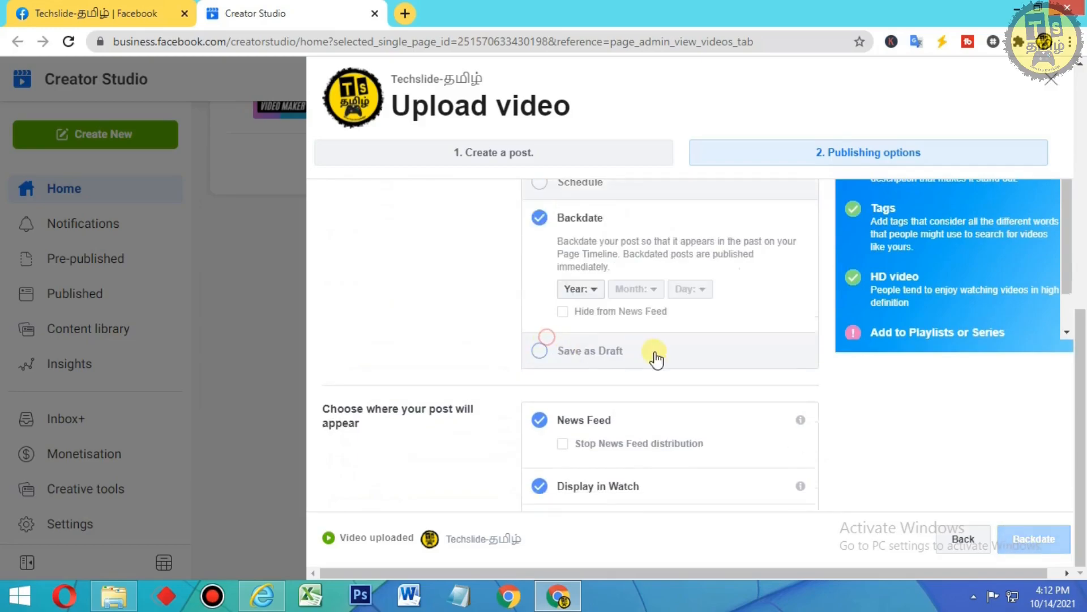
left_click(541, 352)
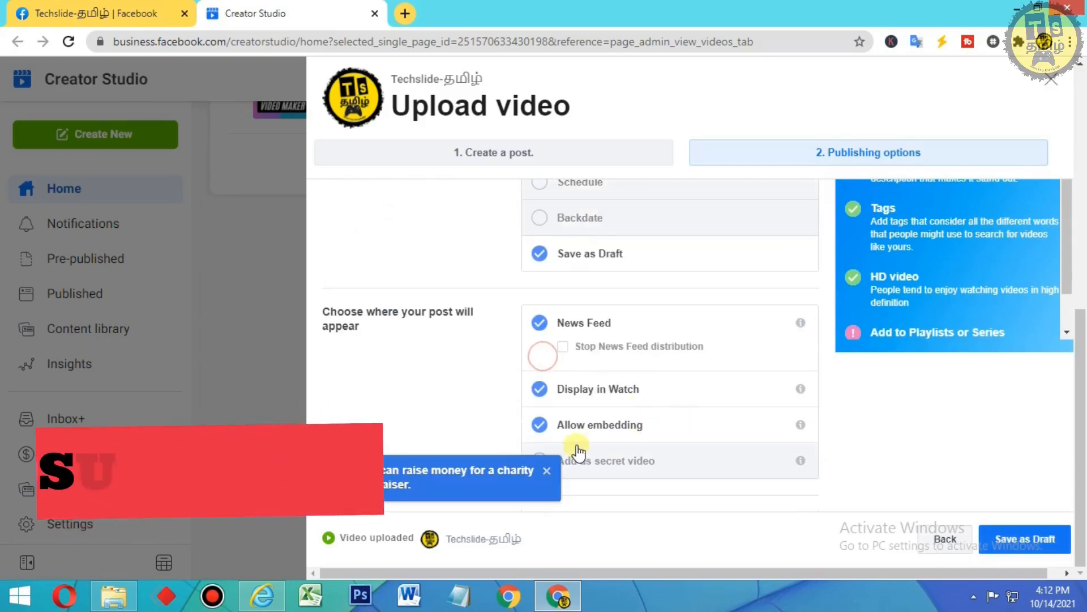
scroll(566, 284, "up", 3)
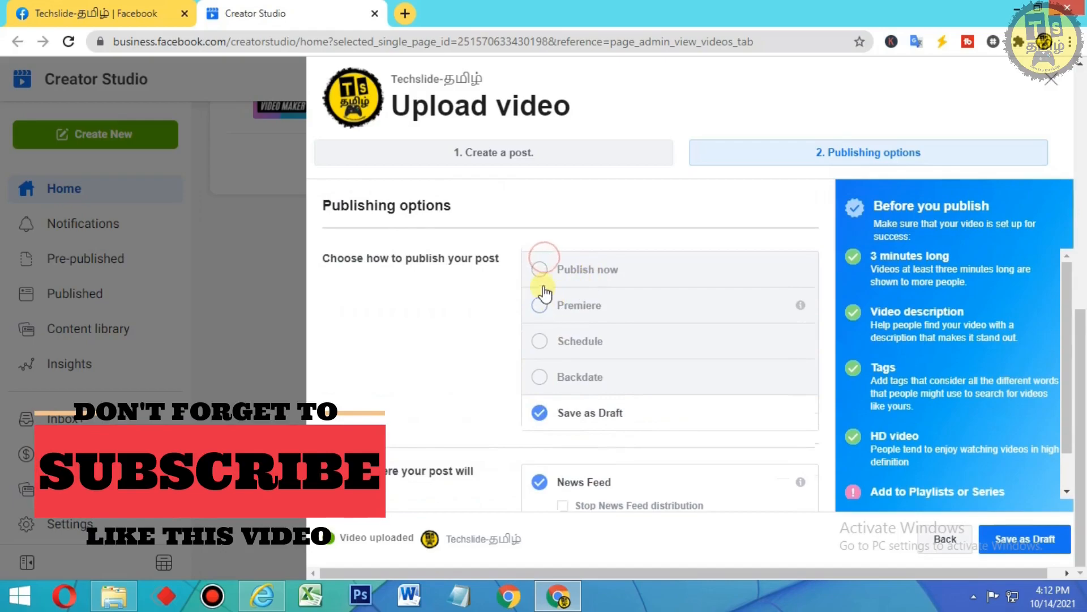
left_click(541, 270)
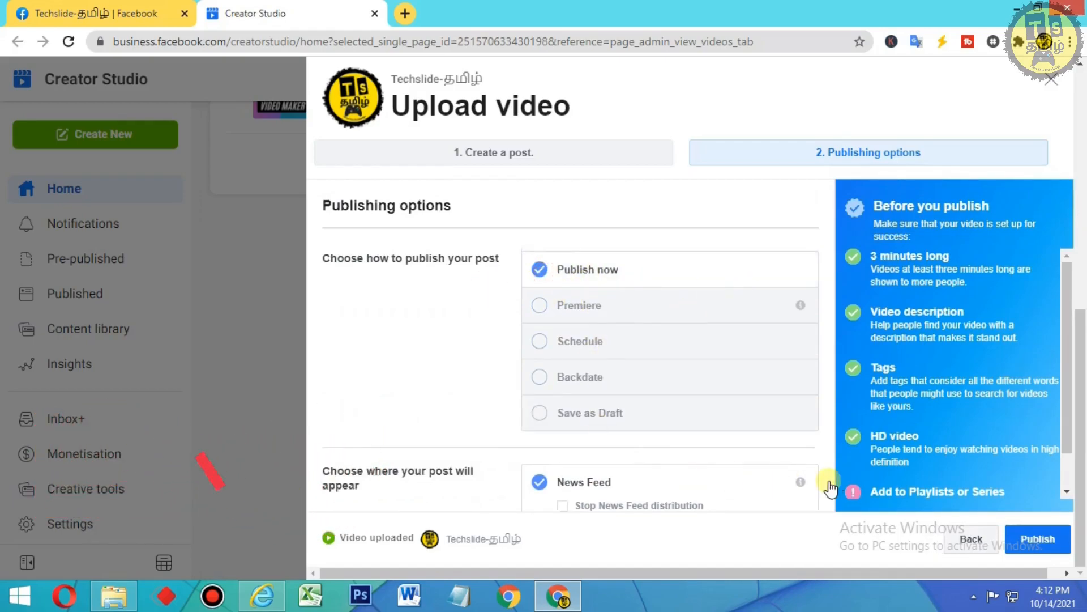
Step: Review the post's placement, fundraiser, playlist and series settings, and view the page for adding Pages to crosspost before closing it
scroll(708, 453, "down", 5)
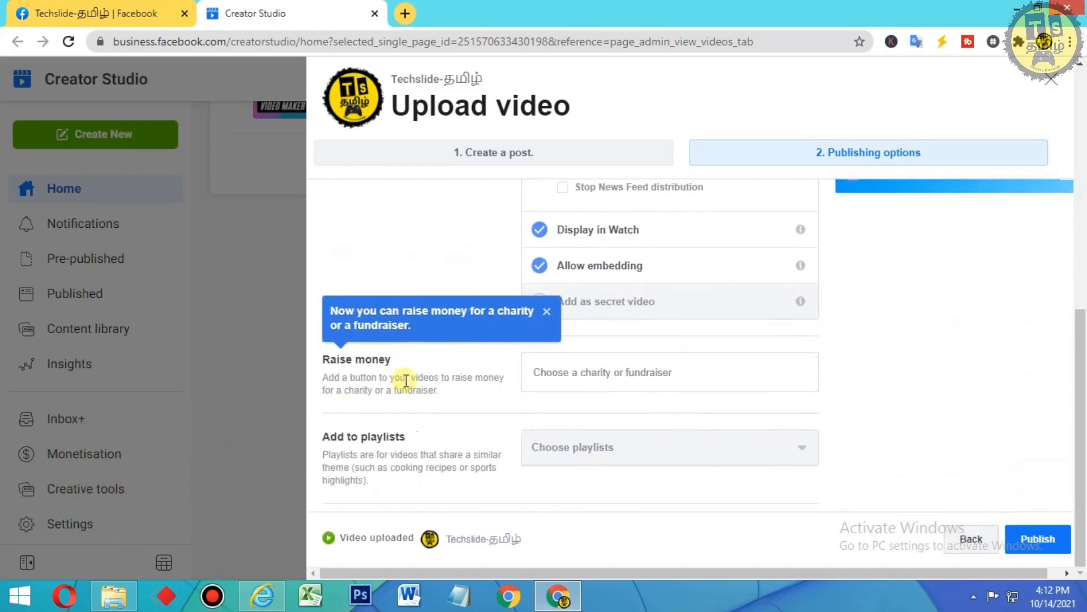
scroll(601, 380, "down", 4)
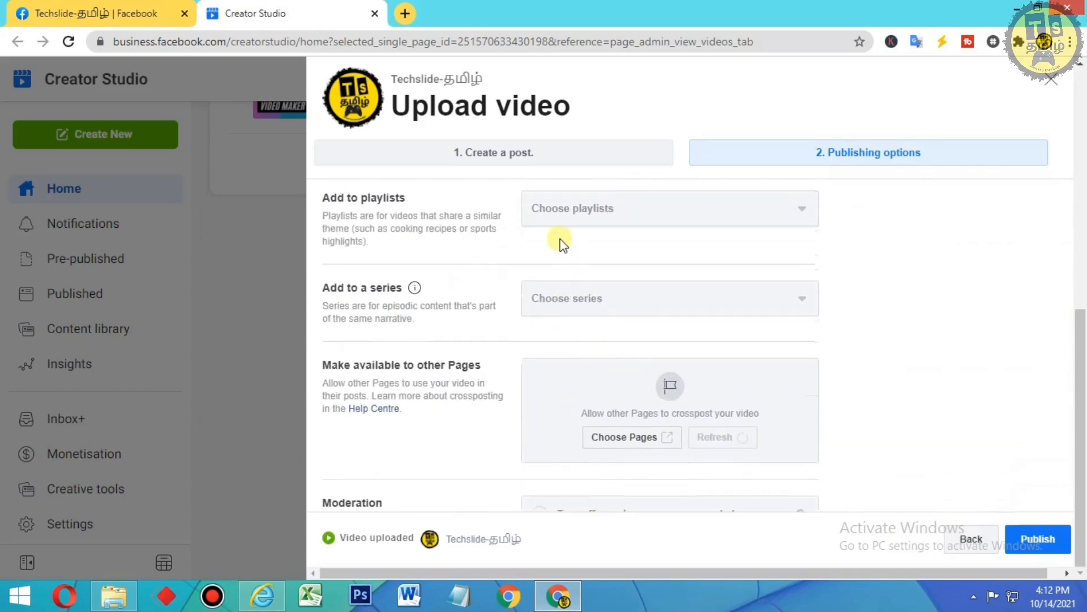
left_click(635, 202)
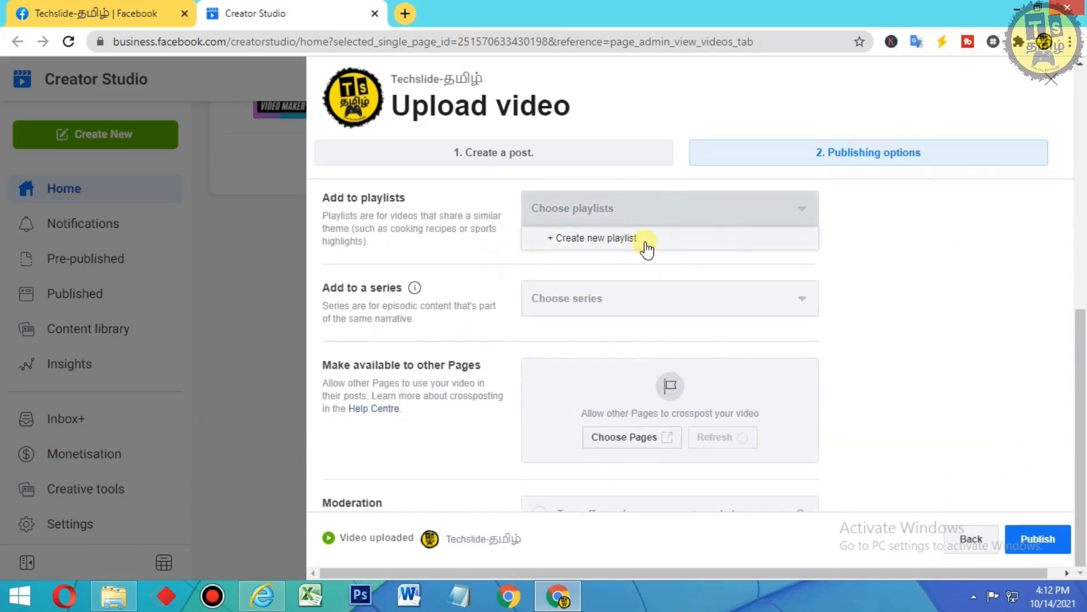
scroll(603, 319, "down", 1)
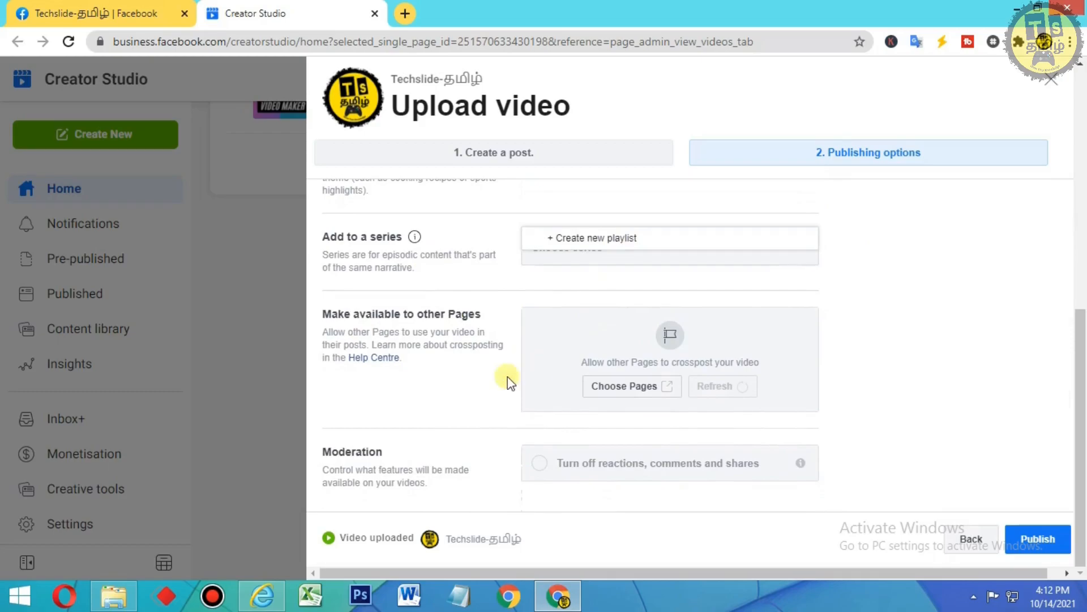
left_click(635, 387)
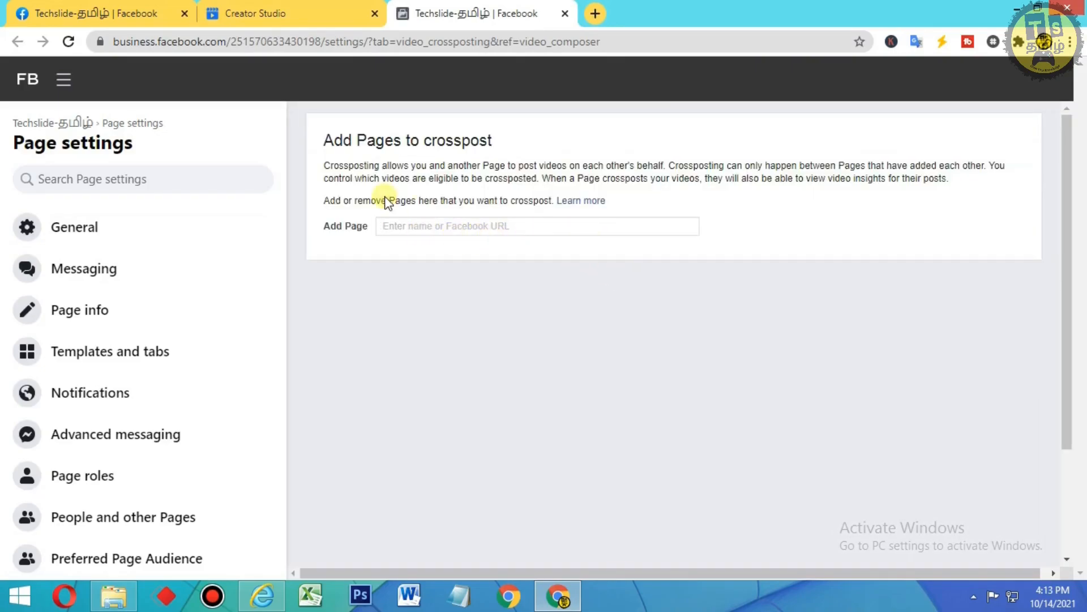
left_click(565, 13)
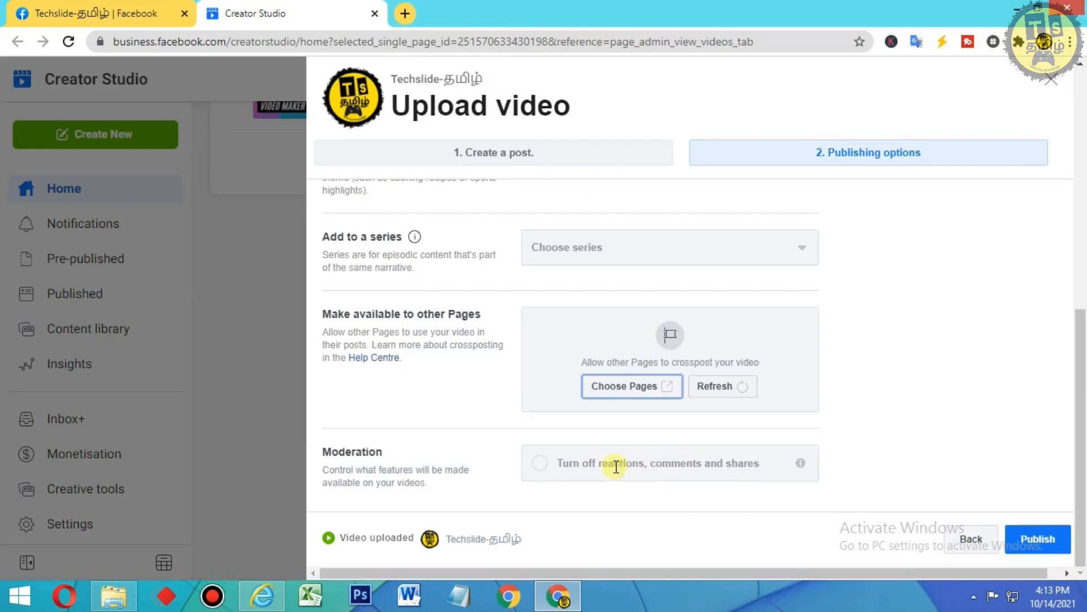
Step: Publish the video post and reload the Facebook Page in its own browser tab
mouse_move(684, 476)
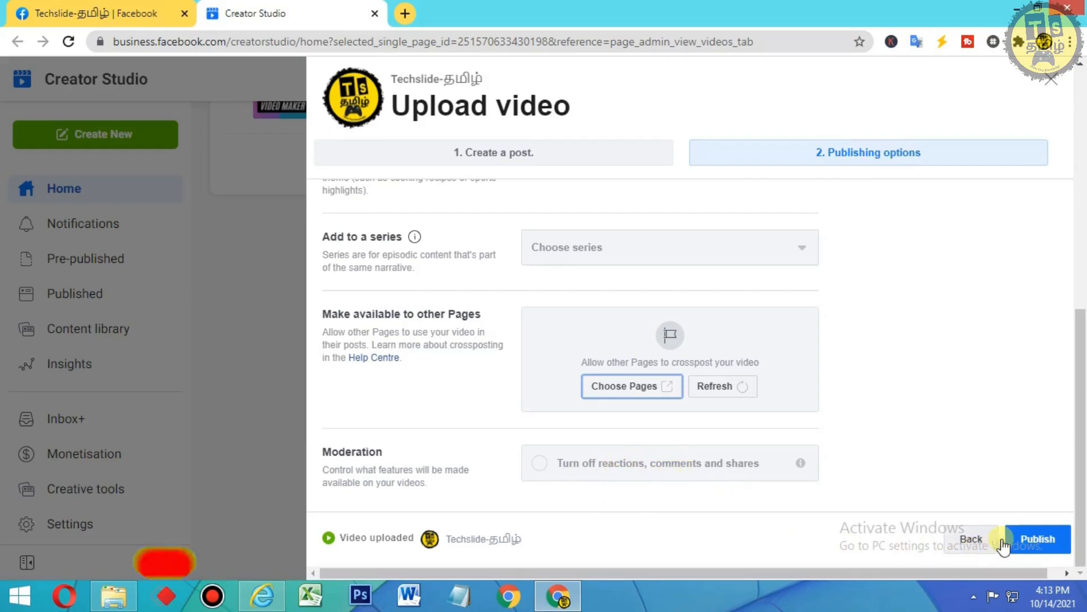
left_click(1028, 541)
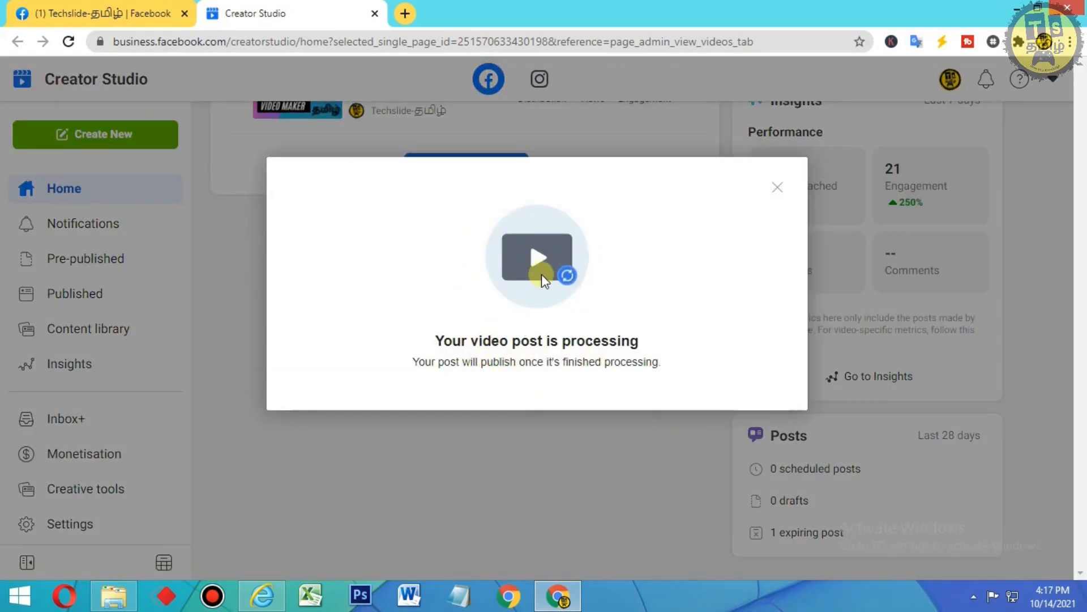
left_click(76, 12)
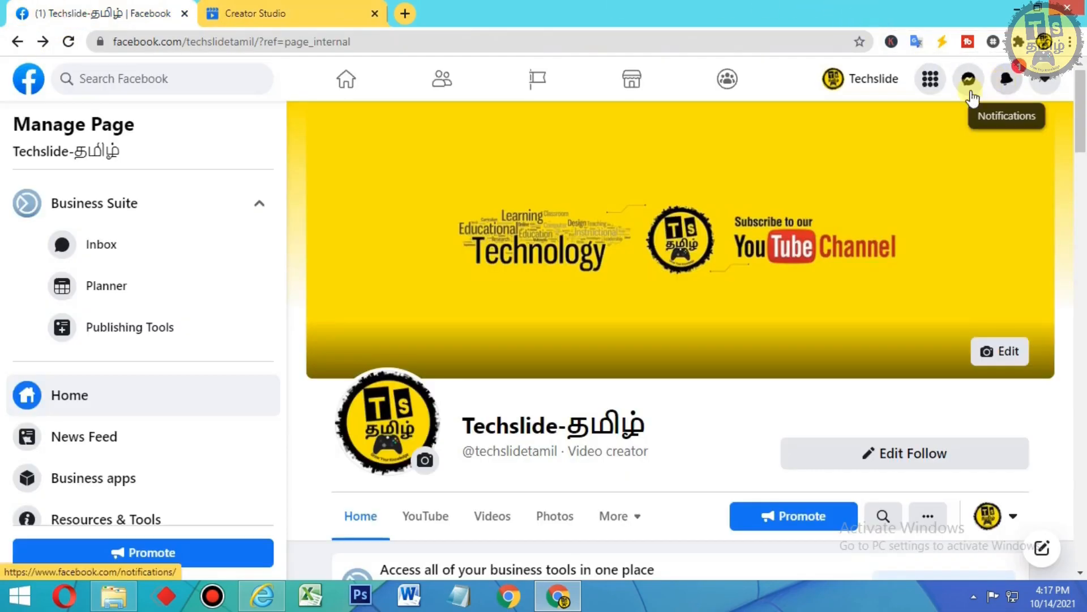
left_click(69, 41)
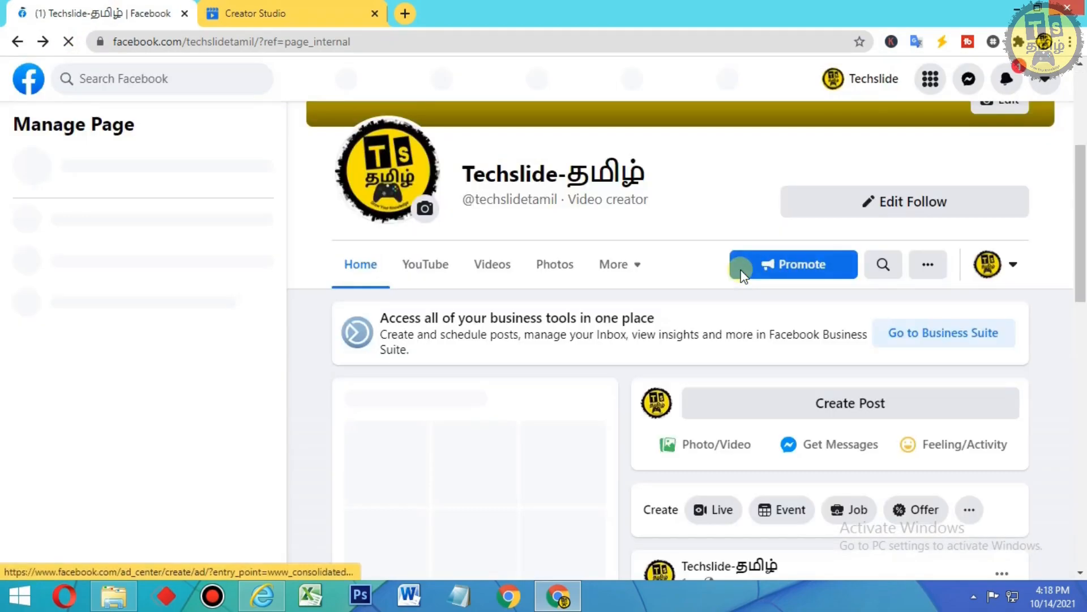
Step: Find the newly published Art Of Rally video post on the Page and play it
scroll(1037, 375, "down", 7)
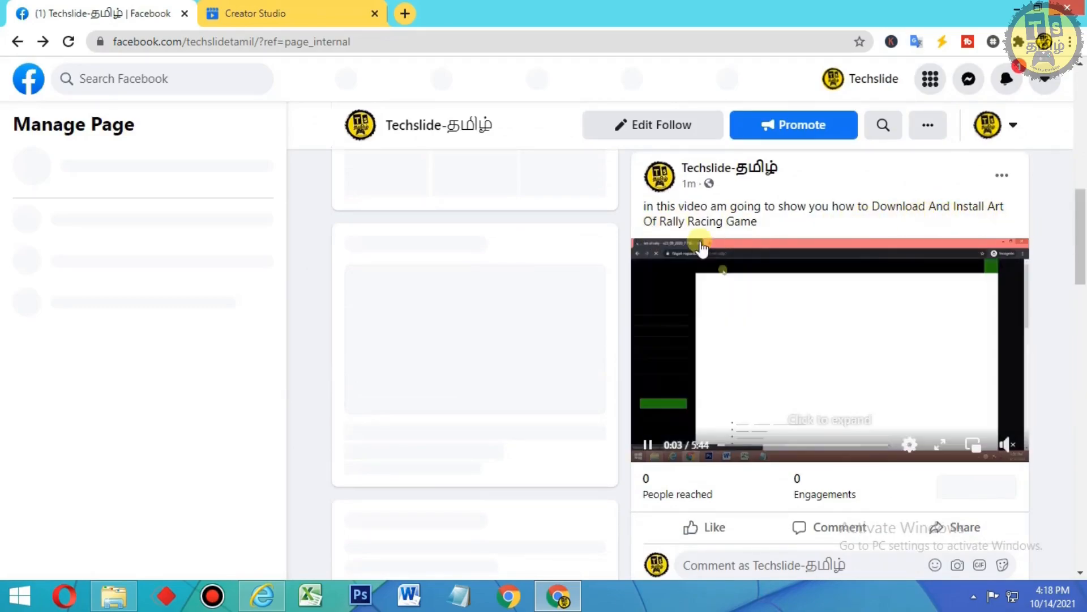
scroll(753, 258, "down", 4)
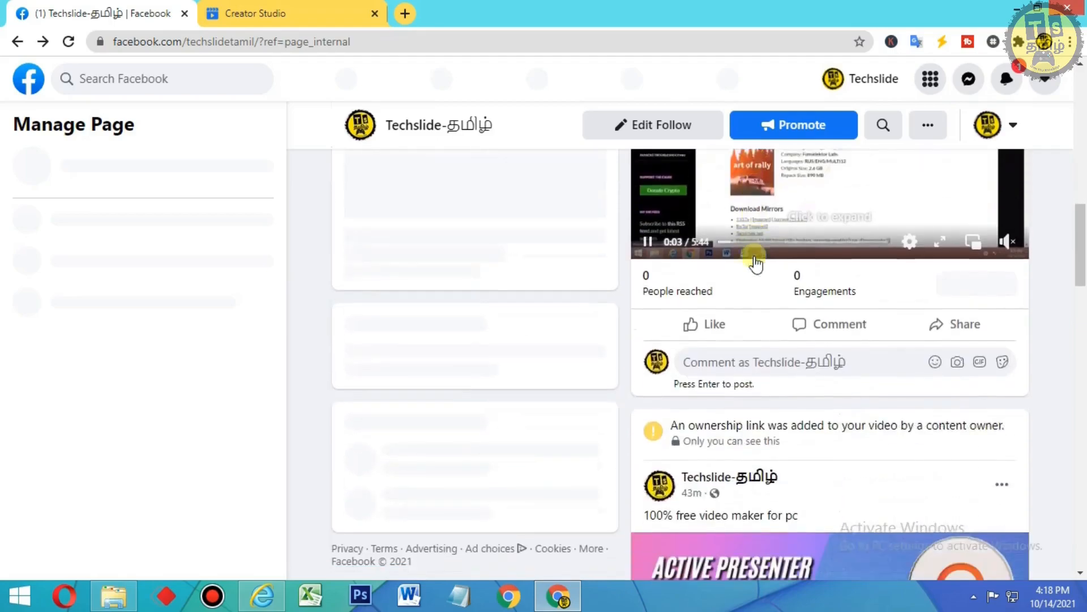
scroll(793, 487, "up", 5)
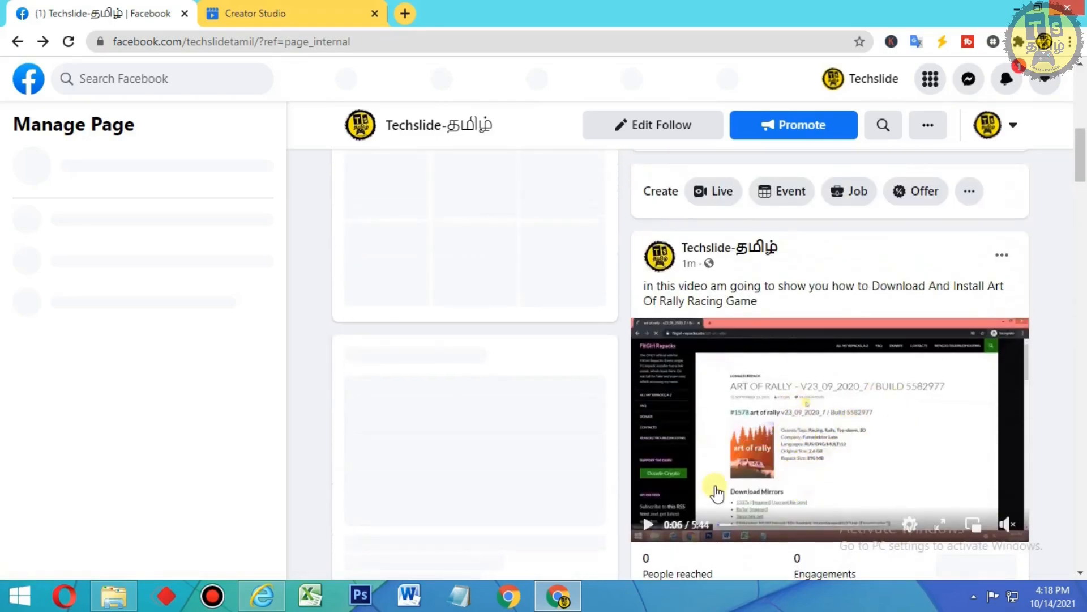
left_click(660, 523)
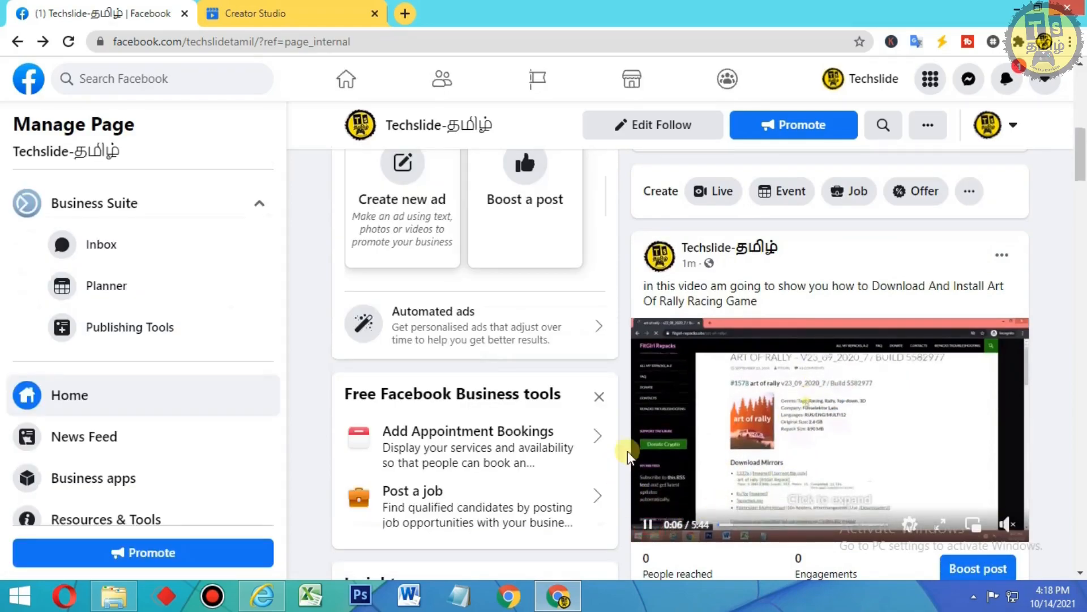